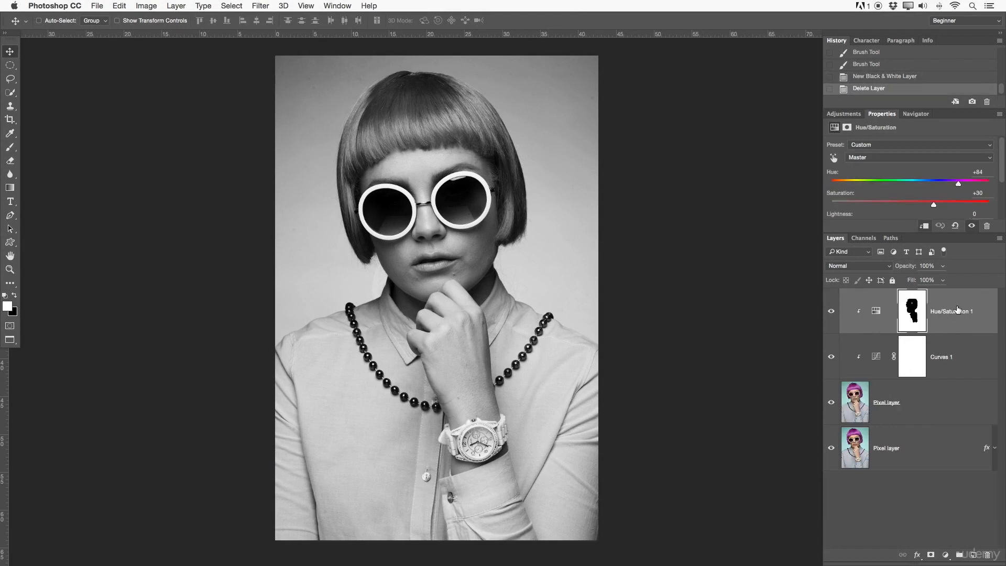
# Step: Clear the layer style from the remaining pixel layer
pyautogui.rightClick(923, 310)
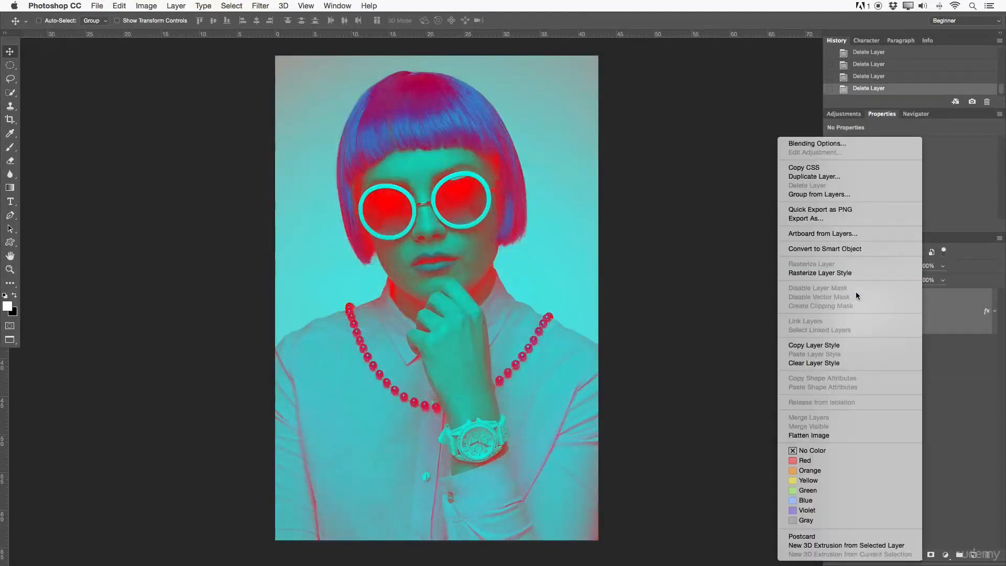
pyautogui.click(860, 362)
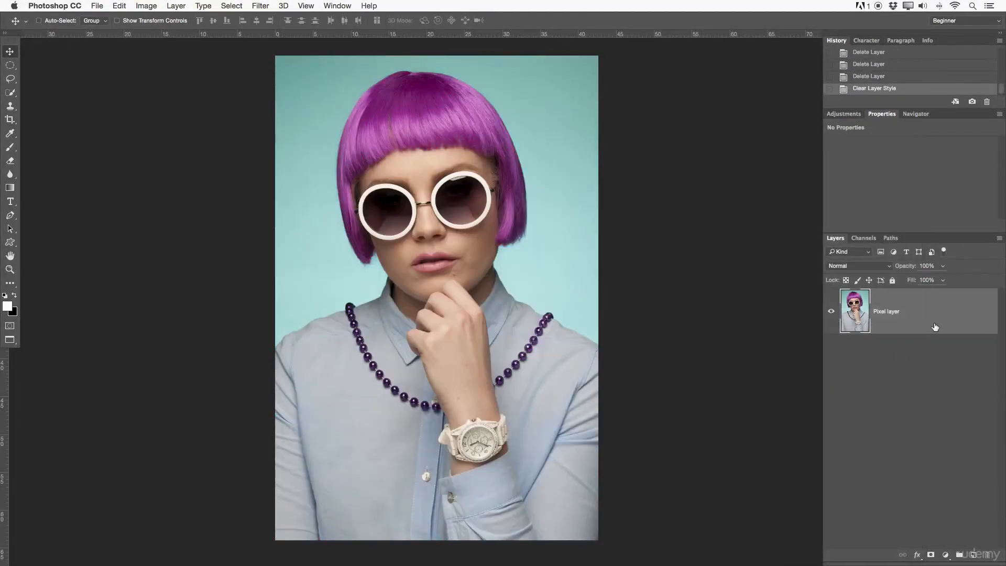
# Step: Duplicate the pixel layer and rename the copy "Smart Object"
pyautogui.moveTo(898, 317); pyautogui.dragTo(973, 554)
pyautogui.doubleClick(894, 311)
pyautogui.press('BackSpace')
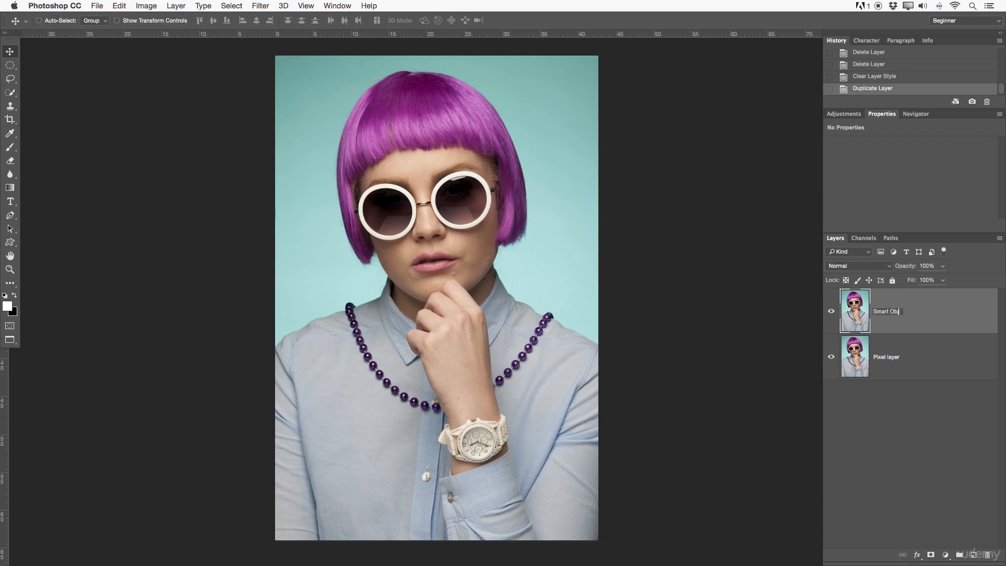
pyautogui.press('Return')
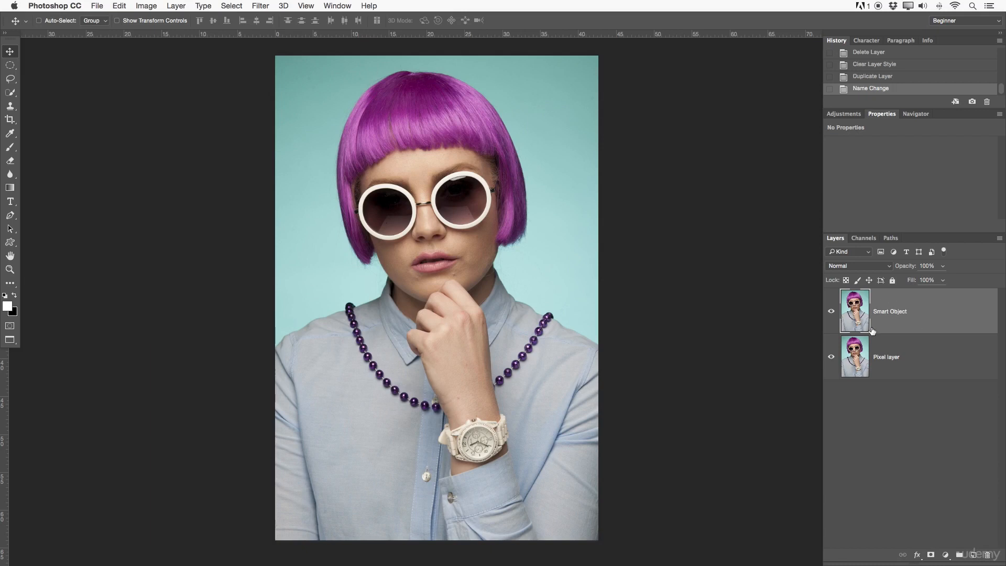
# Step: Convert the Smart Object layer into a smart object
pyautogui.rightClick(921, 313)
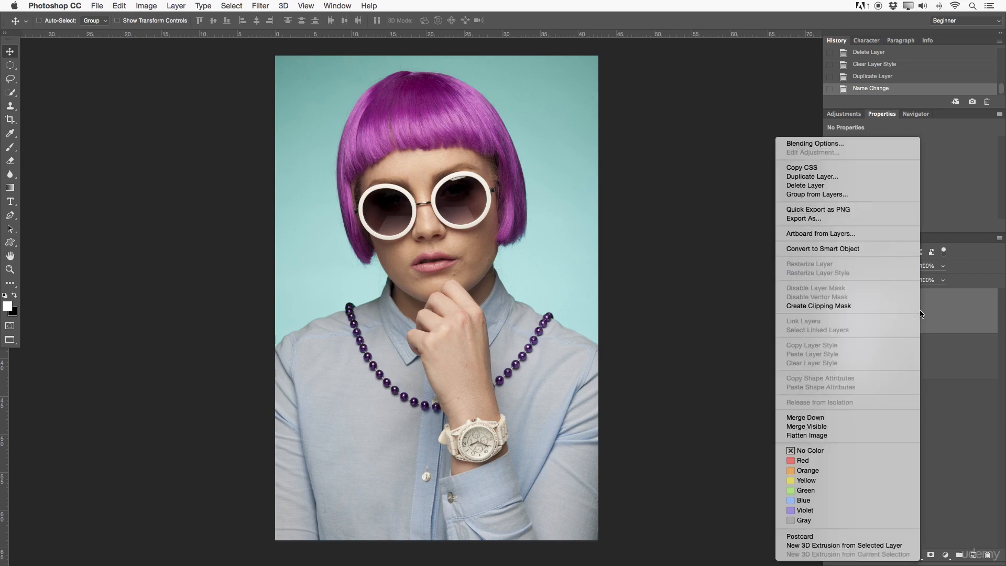
pyautogui.click(809, 248)
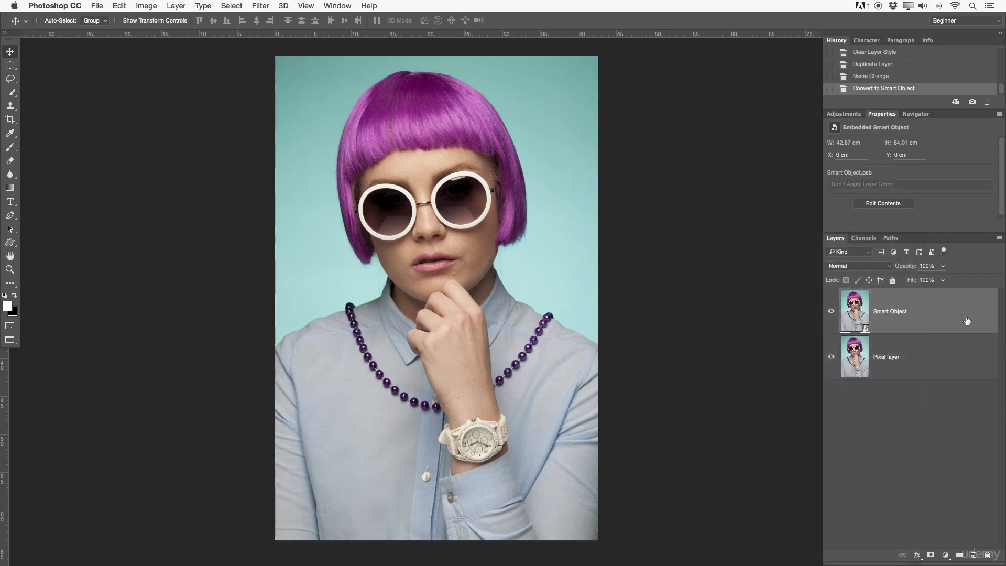
# Step: Filter the layers list to show only smart objects, then switch the filter off again
pyautogui.click(905, 349)
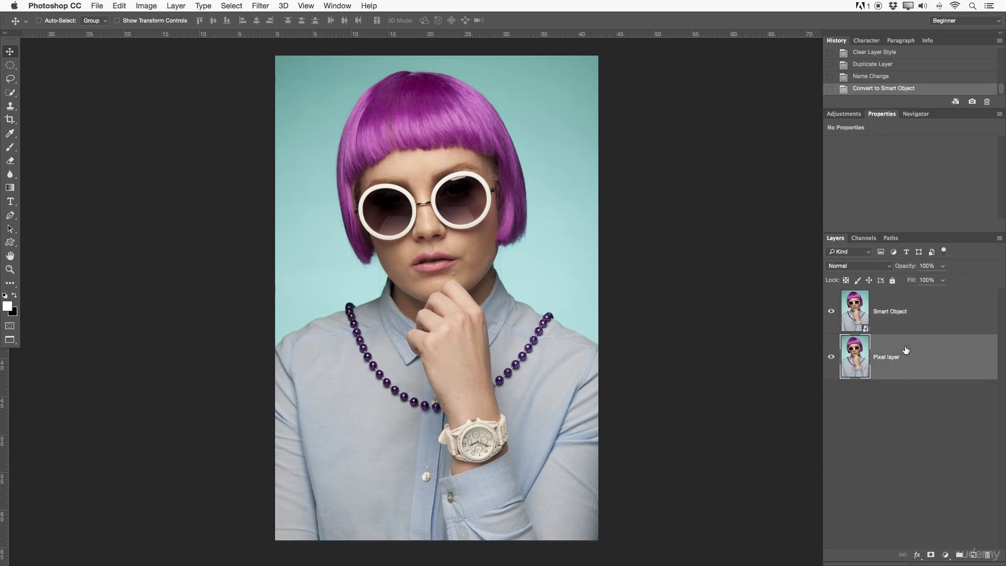
pyautogui.click(906, 315)
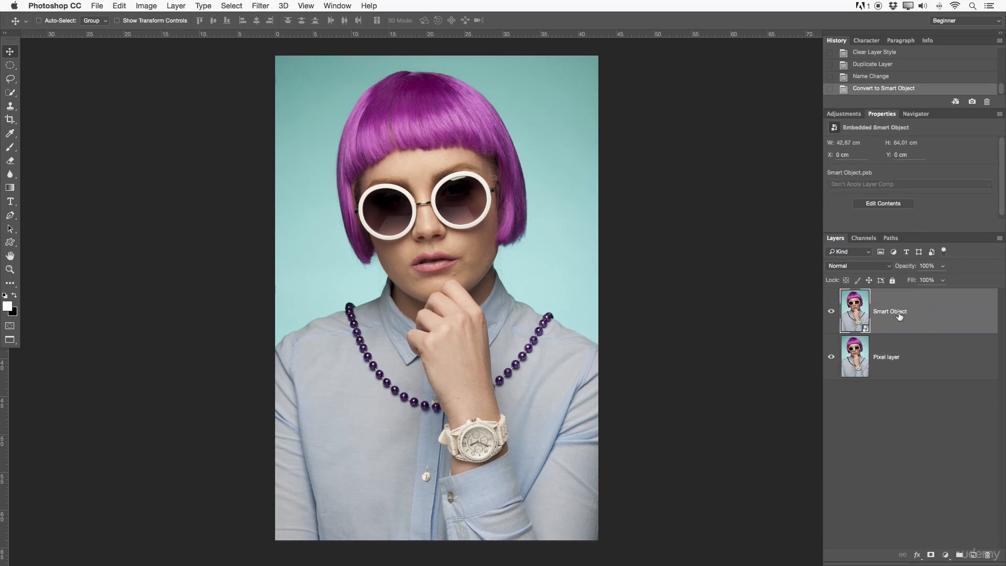
pyautogui.click(932, 252)
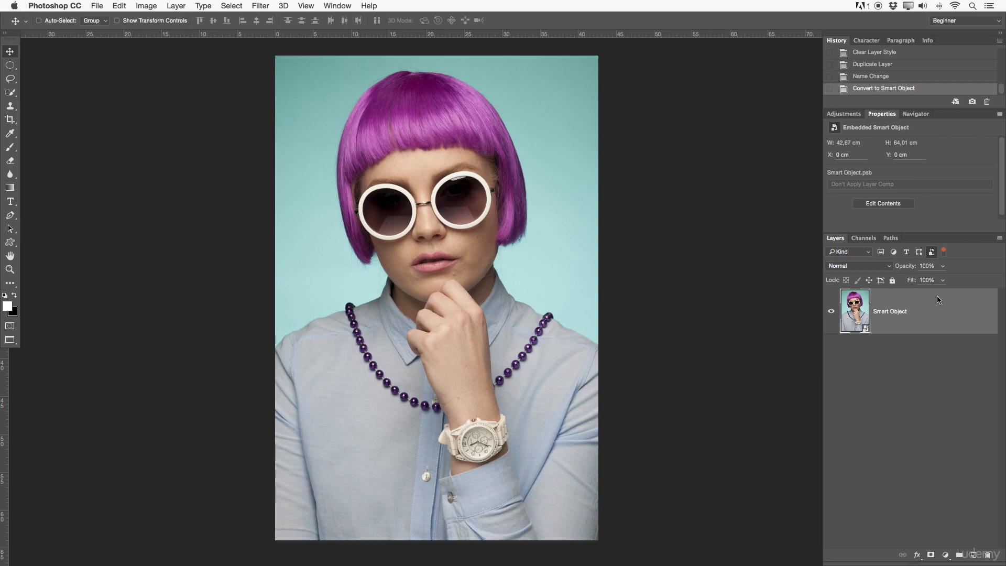
pyautogui.click(932, 253)
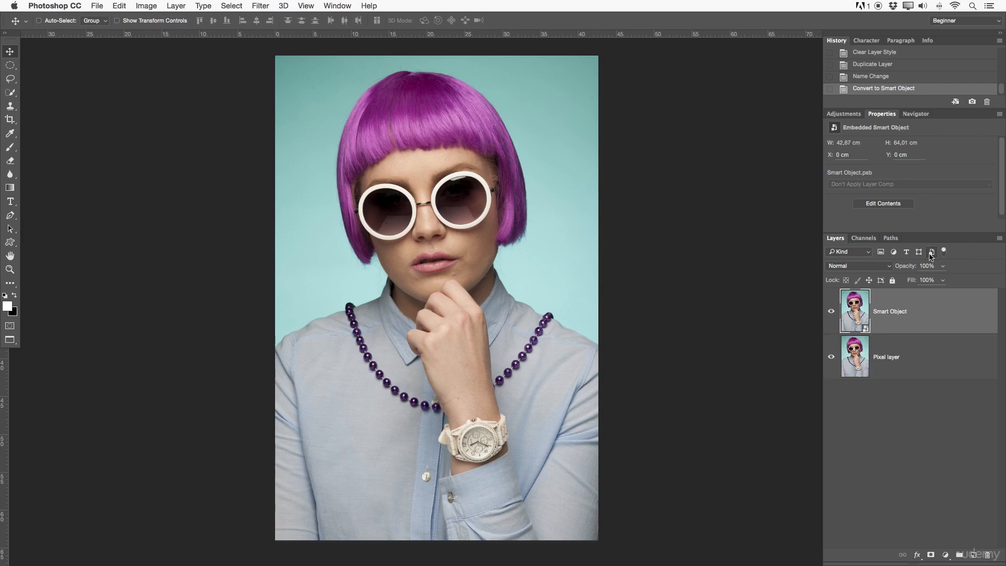
# Step: Select the pixel layer and duplicate it
pyautogui.click(912, 374)
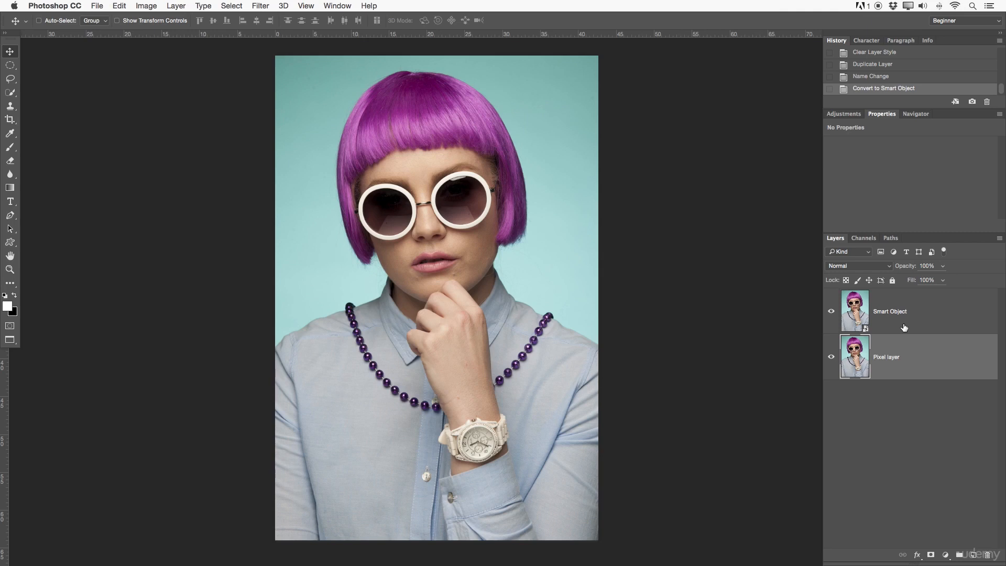
pyautogui.click(904, 328)
pyautogui.click(914, 359)
pyautogui.moveTo(886, 368); pyautogui.dragTo(973, 554)
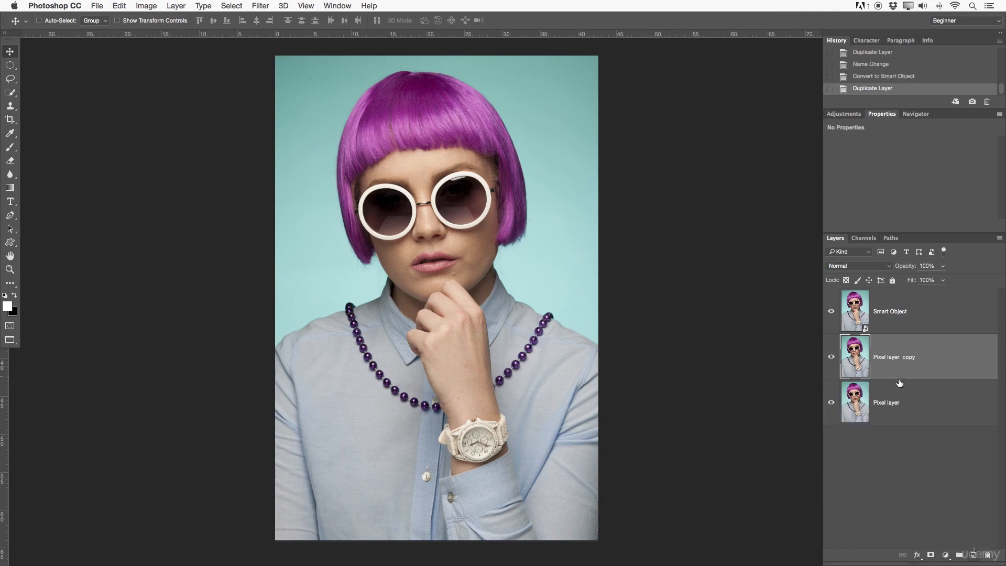
# Step: Rename the original pixel layer "Background" and lock it completely
pyautogui.doubleClick(885, 401)
pyautogui.press('BackSpace')
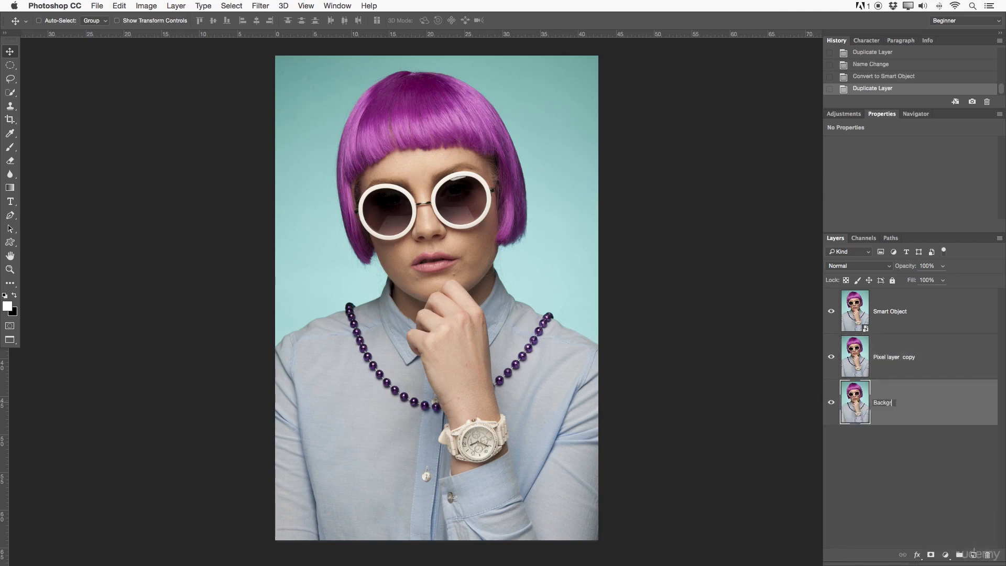
pyautogui.press('Return')
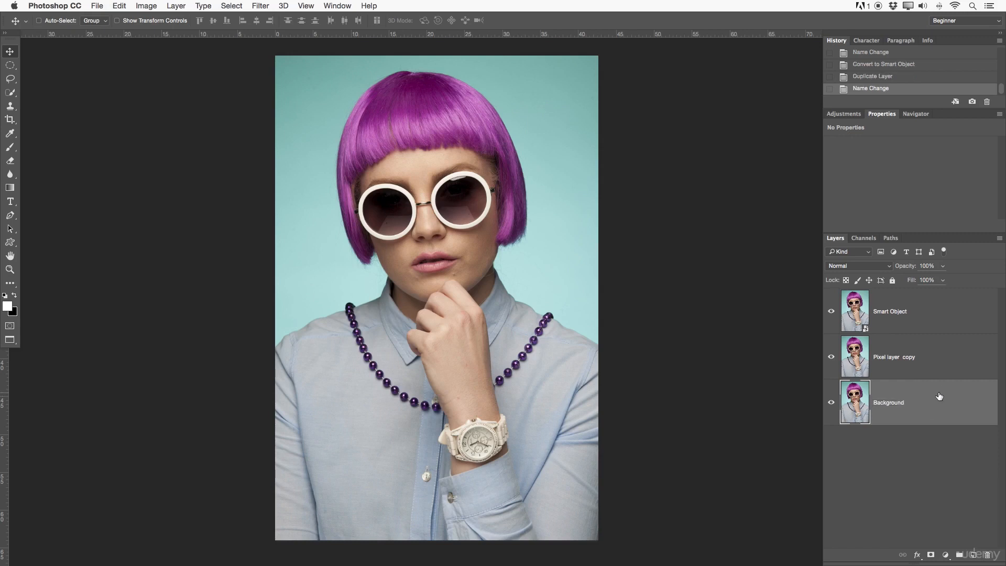
pyautogui.click(892, 280)
# Step: Rename the duplicated layer "Pixel layer" by removing the word copy
pyautogui.click(926, 353)
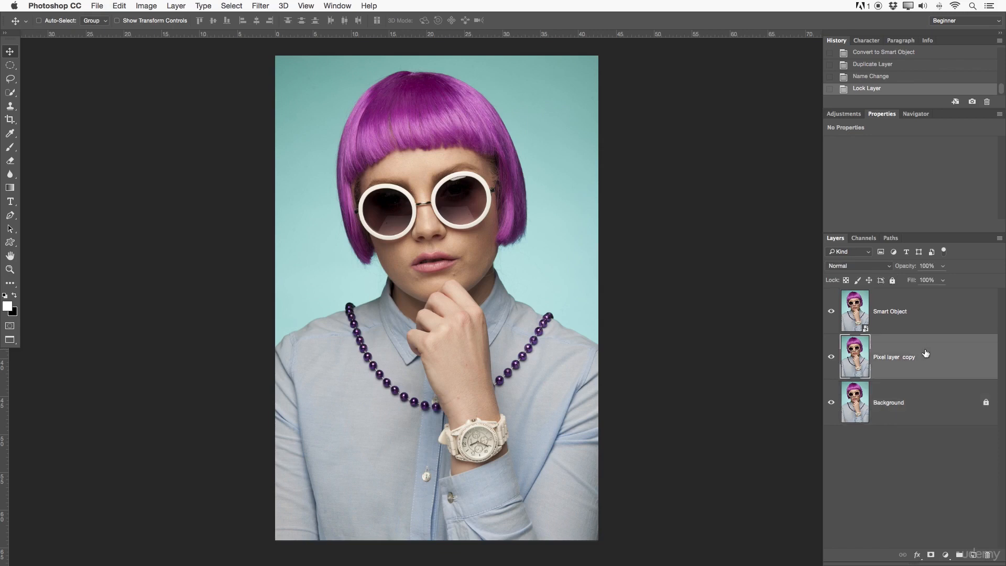
pyautogui.doubleClick(911, 357)
pyautogui.press('Right')
pyautogui.press('BackSpace')
pyautogui.press('Return')
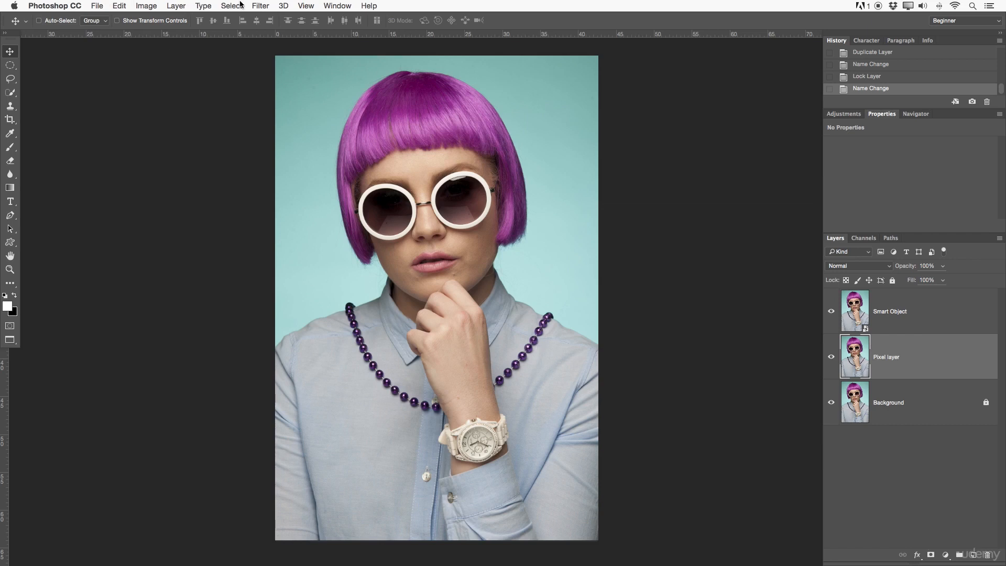
pyautogui.click(260, 6)
pyautogui.moveTo(294, 121)
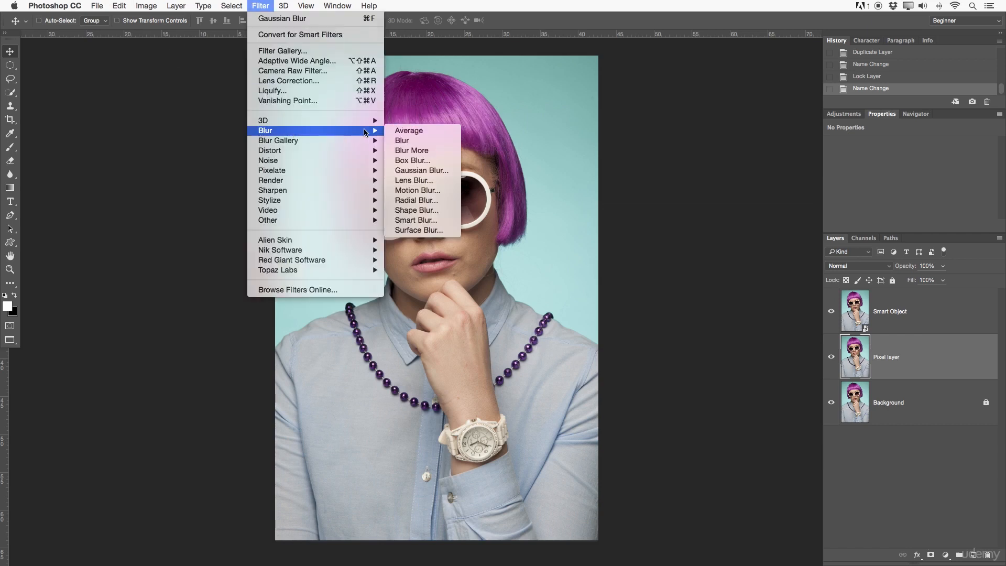
pyautogui.click(422, 170)
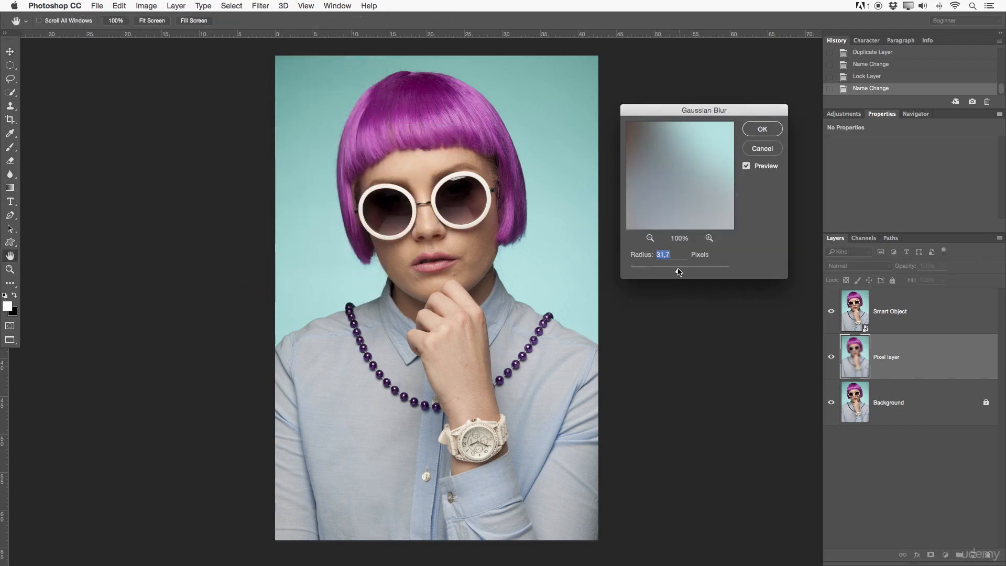
pyautogui.moveTo(678, 271); pyautogui.dragTo(675, 273)
pyautogui.click(762, 149)
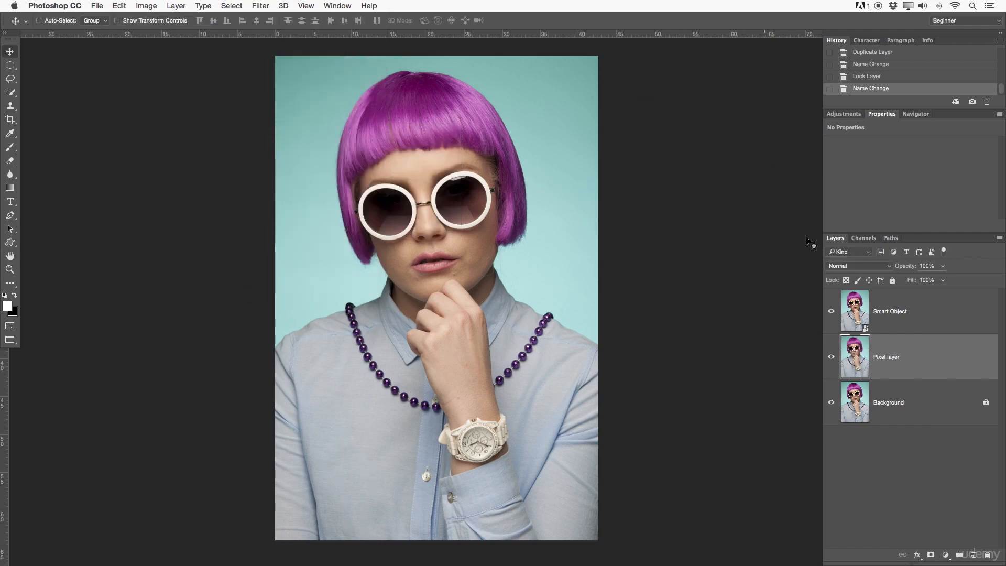
# Step: Hide the Smart Object layer and select the pixel layer
pyautogui.click(831, 311)
pyautogui.click(920, 316)
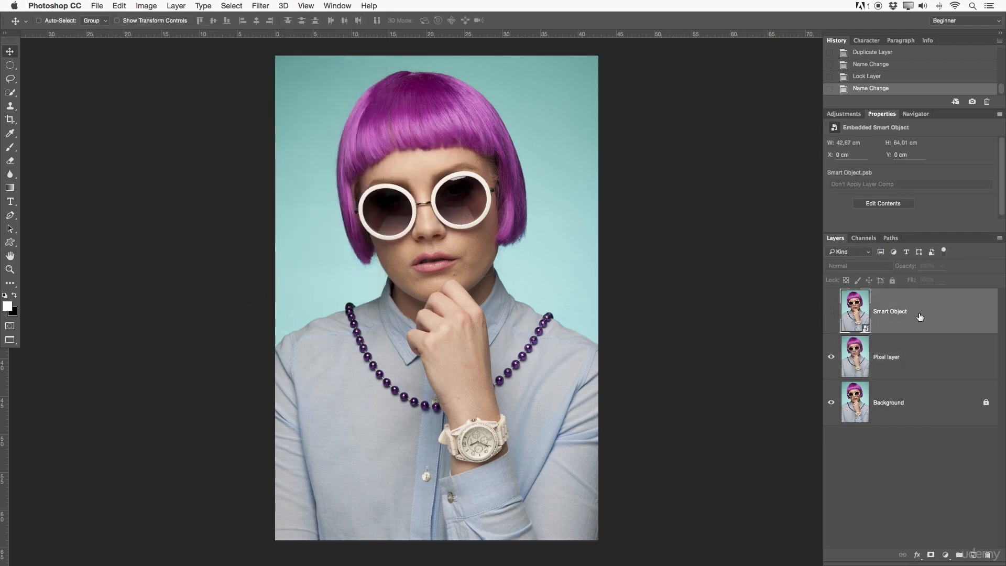
pyautogui.click(906, 350)
# Step: Apply a Gaussian Blur with a 21.9 pixel radius directly to the pixel layer
pyautogui.click(261, 5)
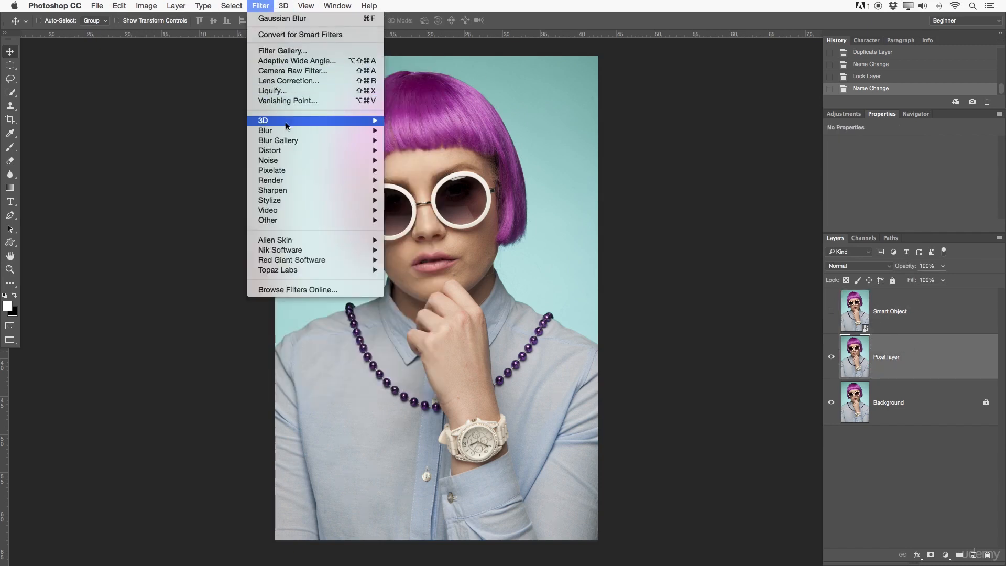
pyautogui.moveTo(367, 131)
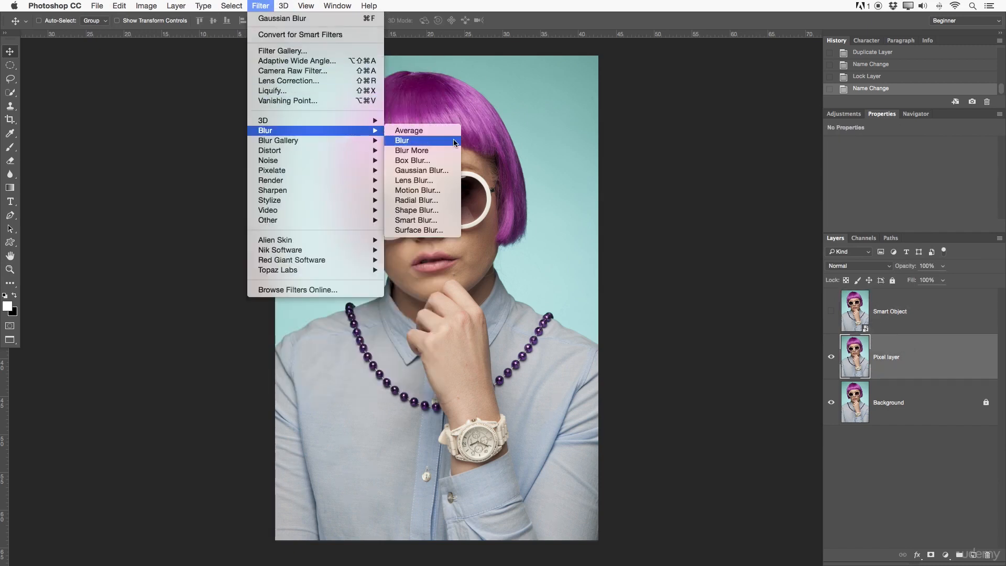
pyautogui.click(442, 171)
pyautogui.moveTo(677, 270); pyautogui.dragTo(674, 270)
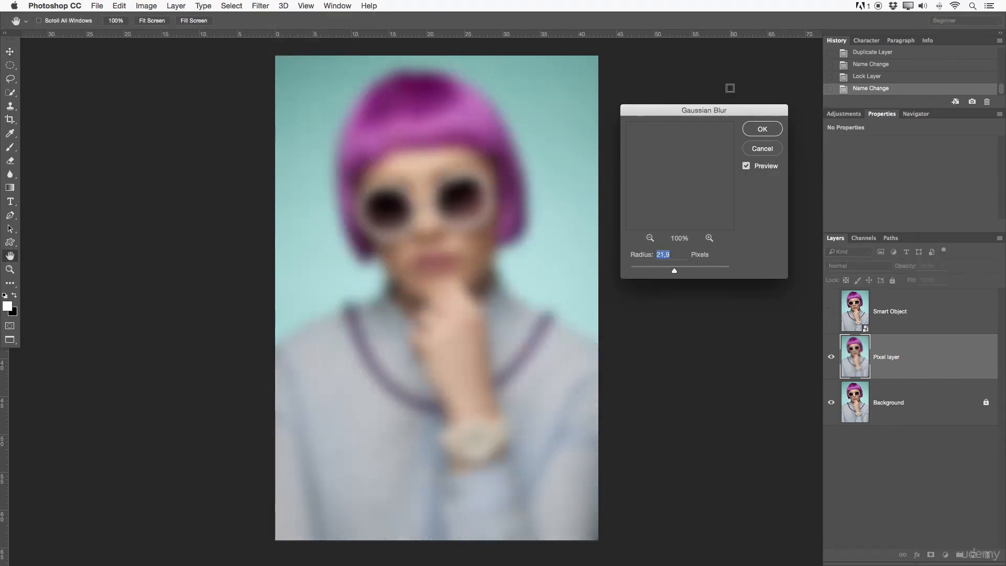
pyautogui.click(761, 131)
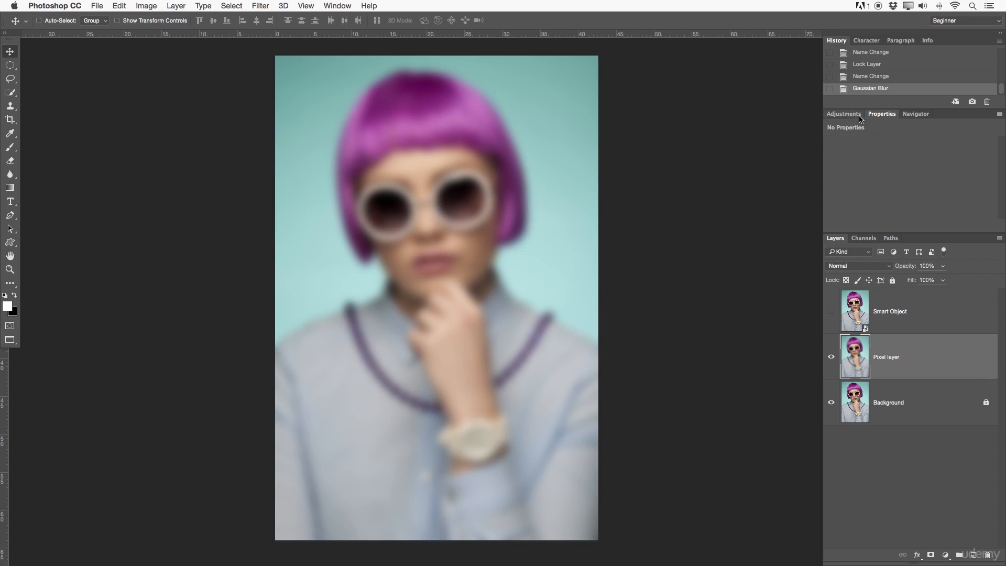
# Step: Add a Hue/Saturation adjustment layer and shift the hue slider
pyautogui.click(842, 114)
pyautogui.click(845, 150)
pyautogui.moveTo(887, 184); pyautogui.dragTo(876, 186)
# Step: Add a Curves adjustment layer and drag a point on the curve to adjust it
pyautogui.click(844, 115)
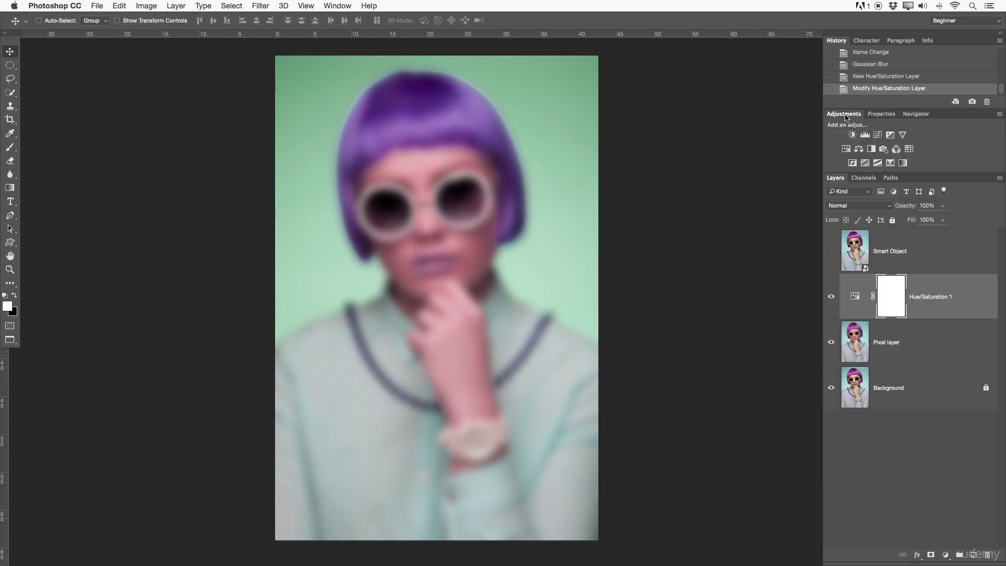
pyautogui.click(877, 135)
pyautogui.moveTo(949, 205); pyautogui.dragTo(938, 204)
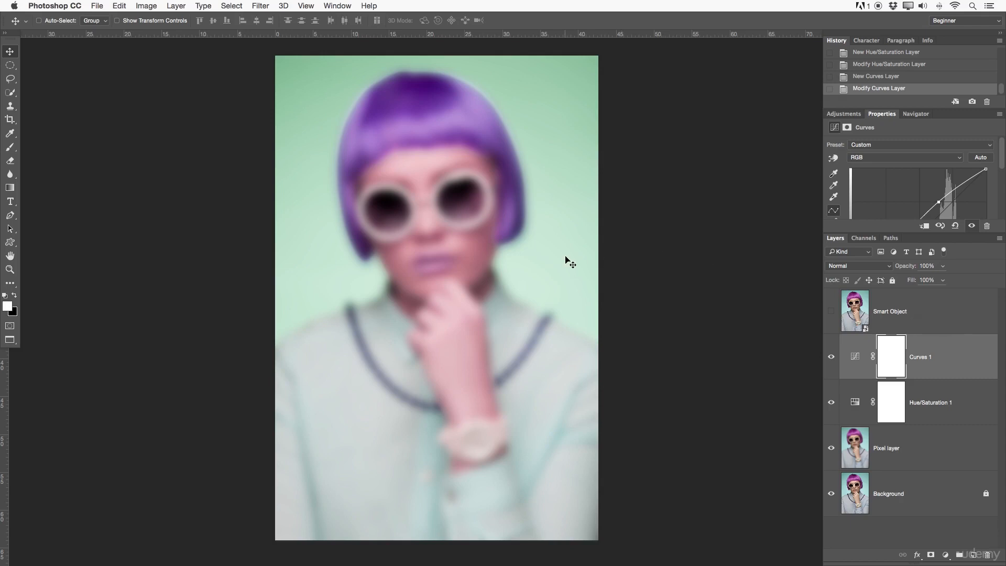
pyautogui.click(963, 459)
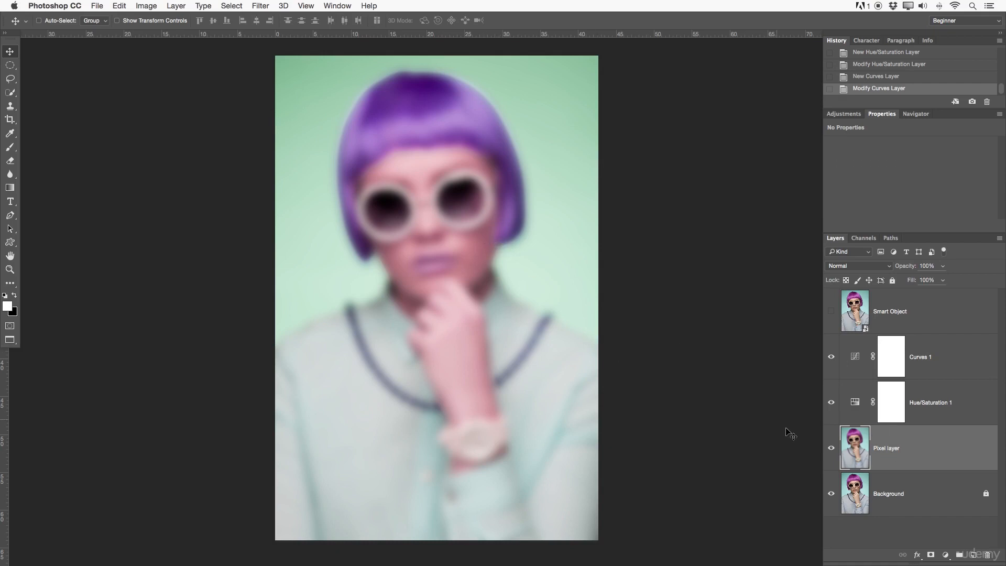
pyautogui.press('BackSpace')
pyautogui.click(831, 448)
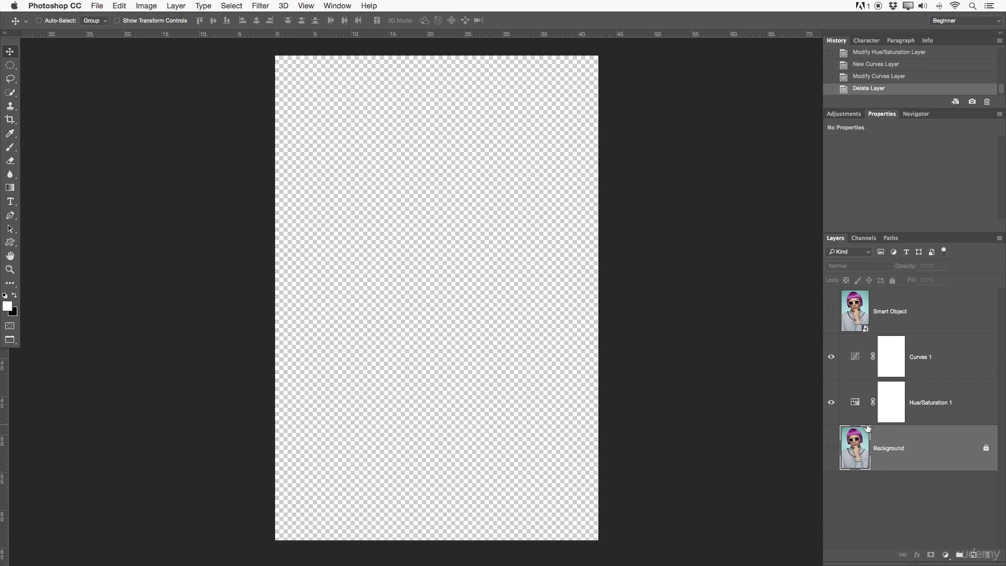
pyautogui.press('super+z')
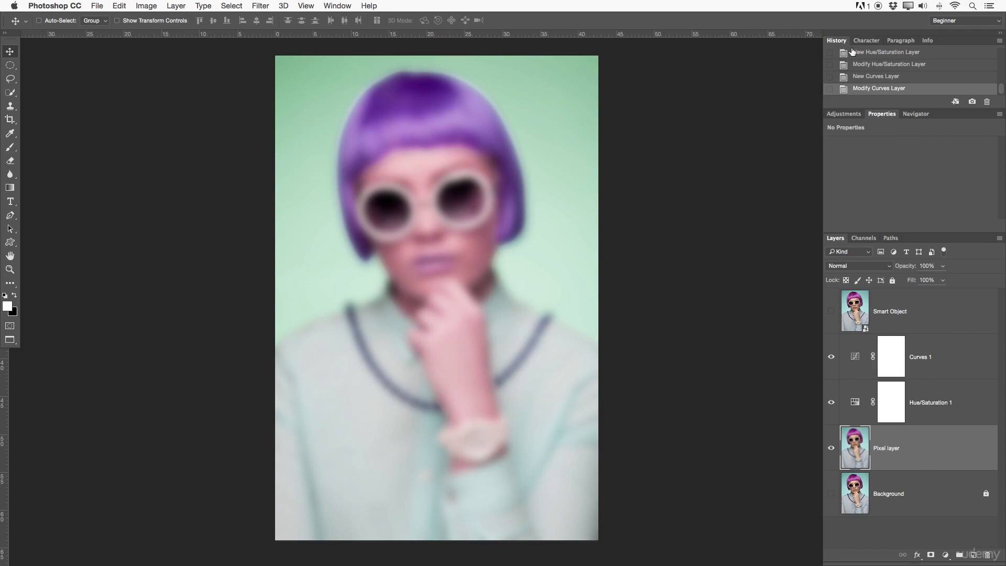
# Step: Delete the Curves, Hue/Saturation and blurred pixel layers
pyautogui.scroll(1, 871, 84)
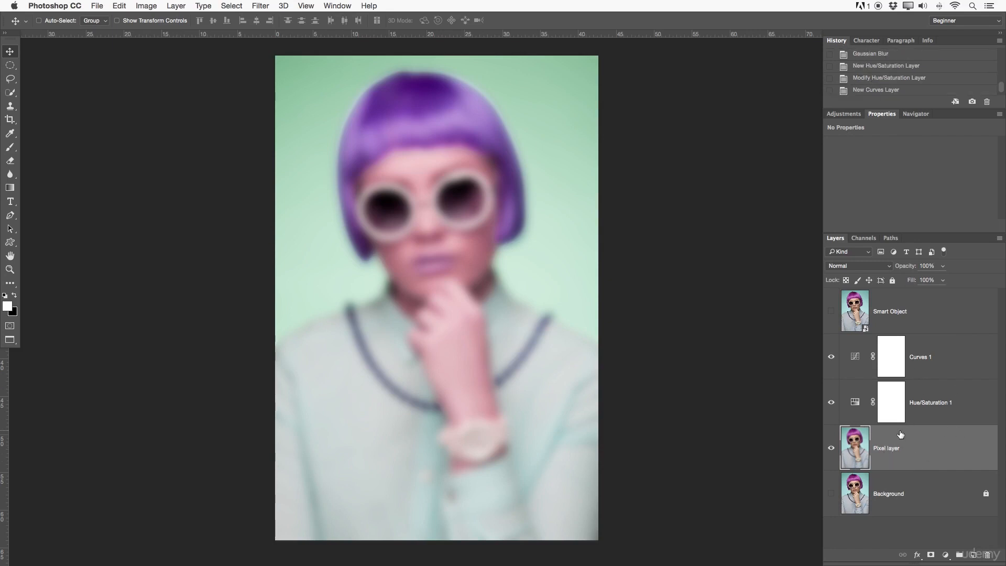
pyautogui.click(935, 348)
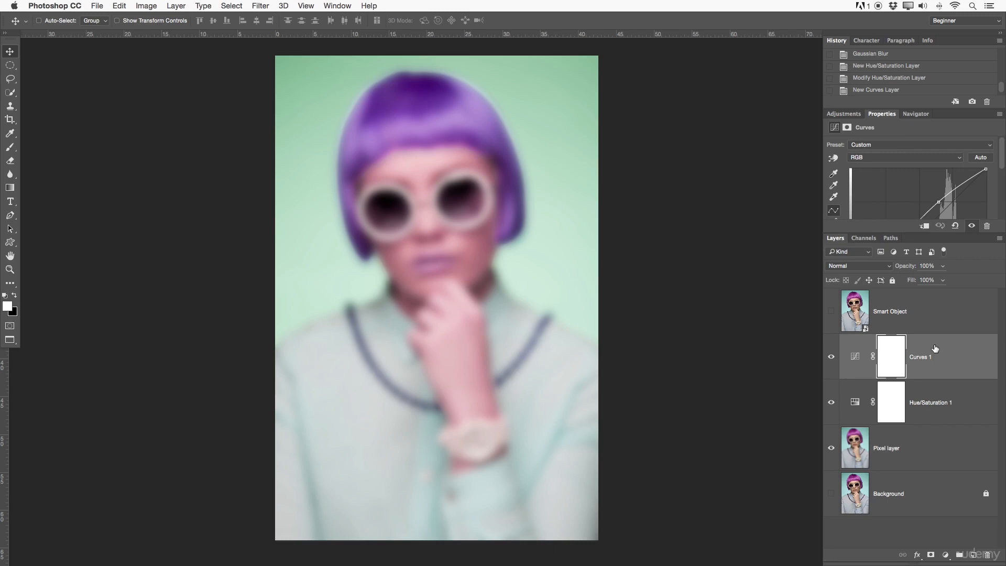
pyautogui.press('Delete')
pyautogui.press('Delete')
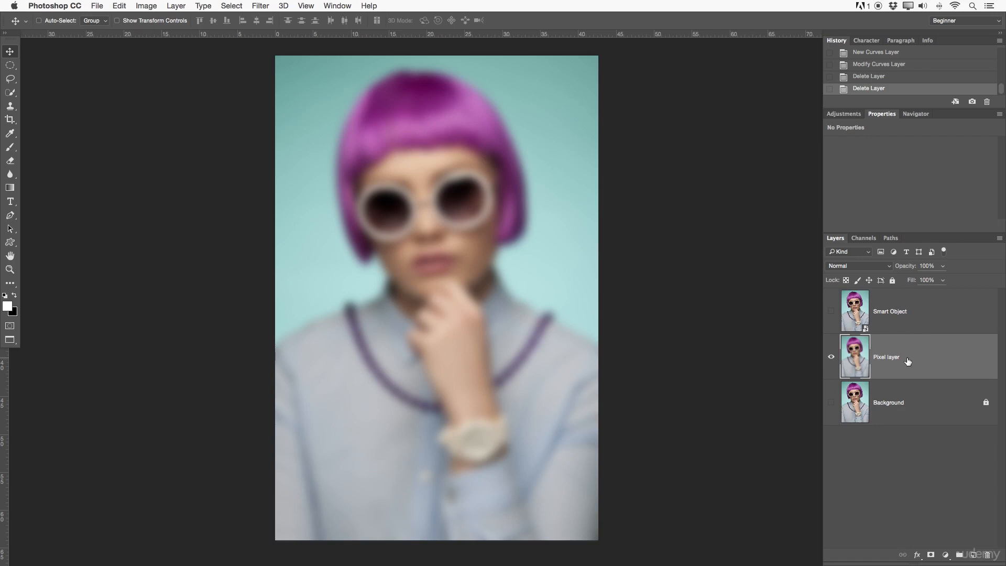
pyautogui.press('Delete')
# Step: Make the Background and Smart Object layers visible, selecting the Smart Object layer
pyautogui.click(831, 356)
pyautogui.click(884, 325)
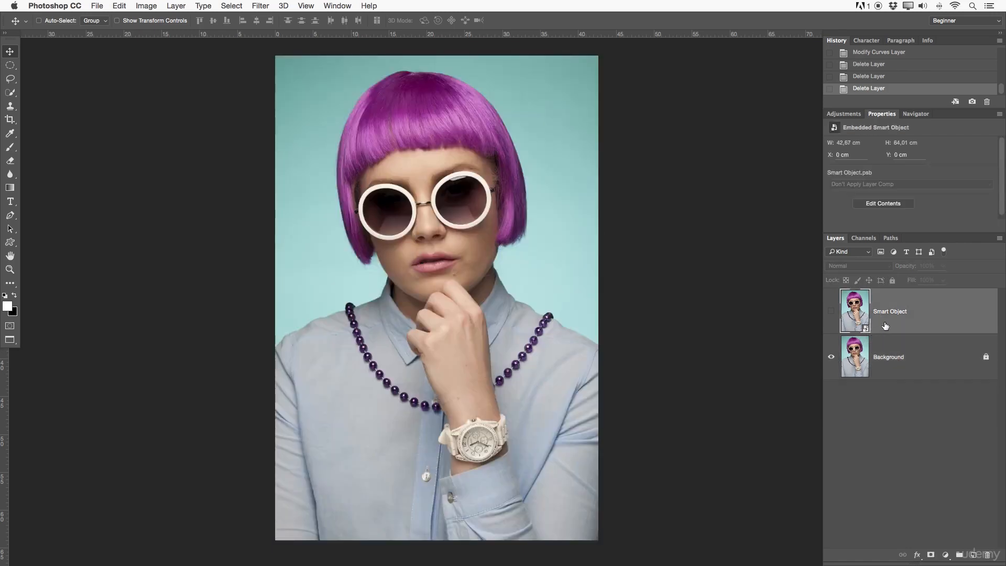
pyautogui.click(831, 311)
# Step: Apply a Gaussian Blur smart filter with a radius of 21,9 pixels to the Smart Object layer
pyautogui.click(260, 6)
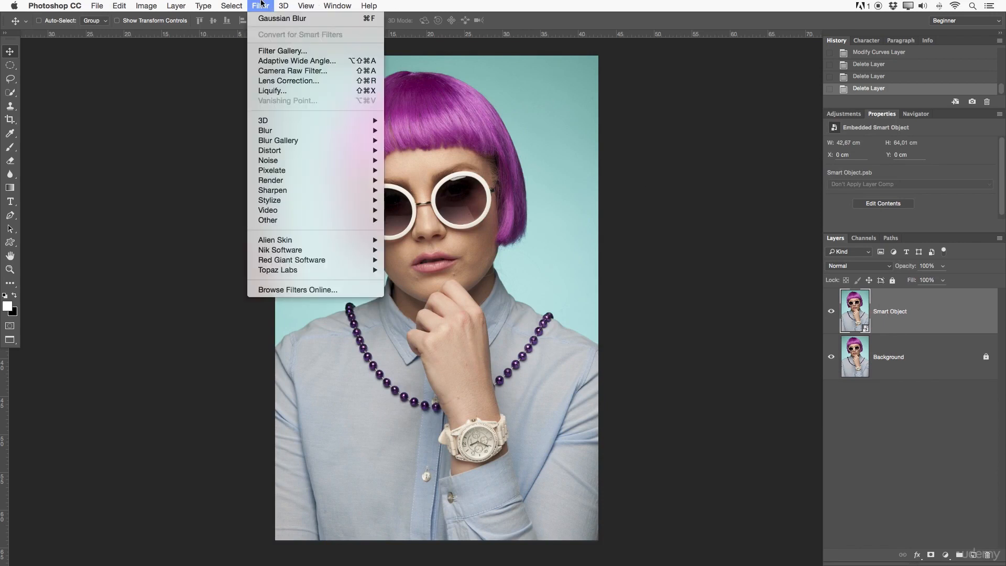
pyautogui.moveTo(280, 137)
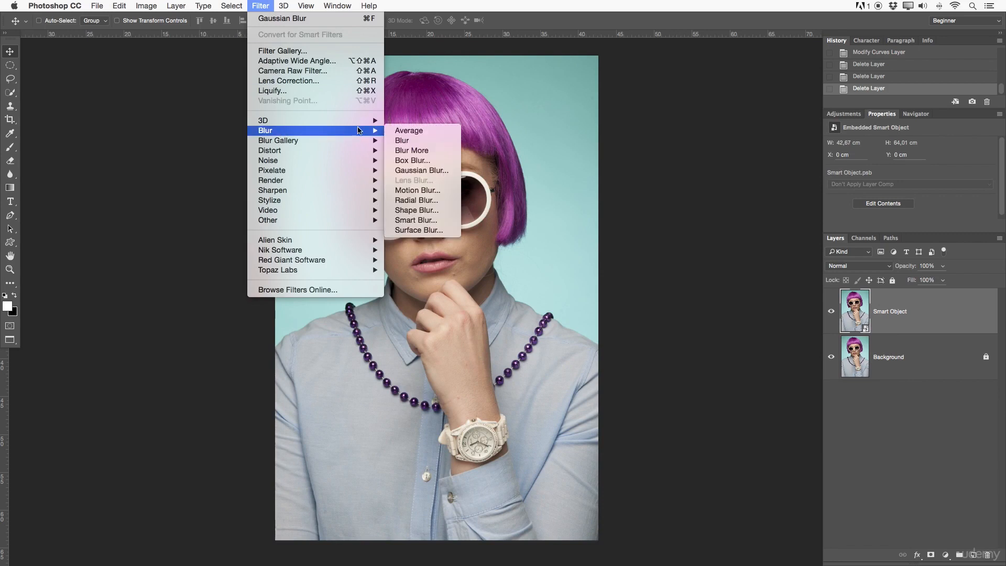
pyautogui.click(435, 171)
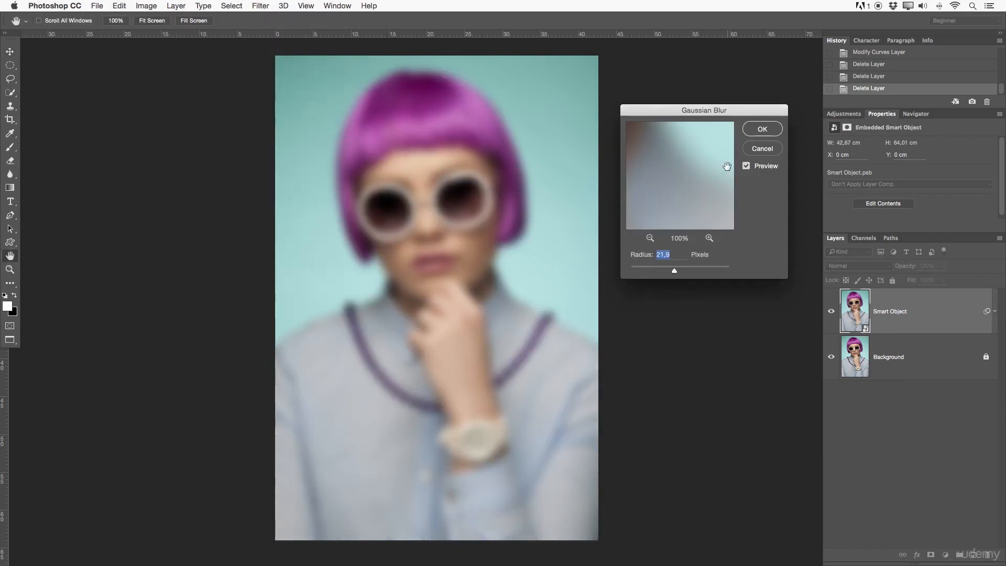
pyautogui.click(755, 132)
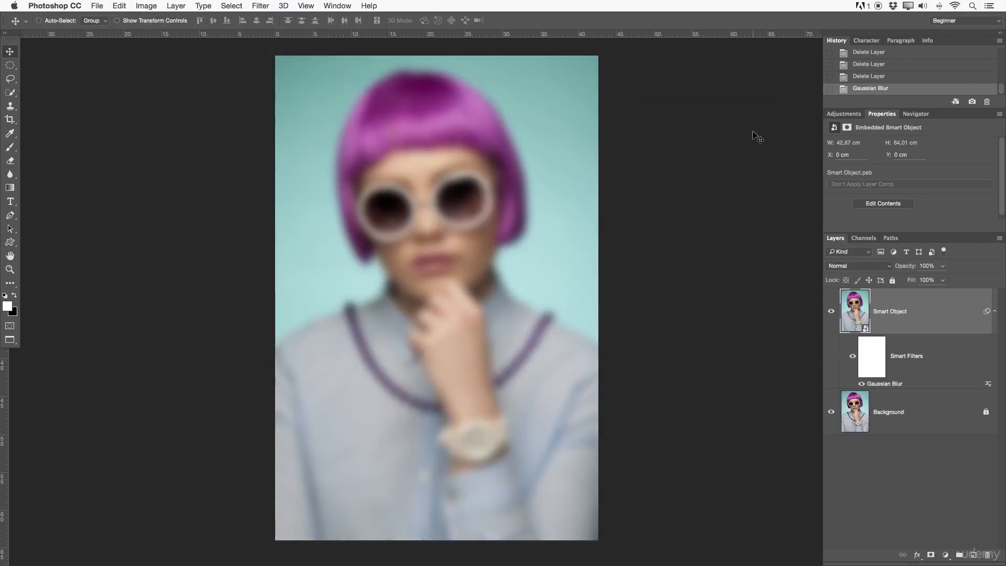
# Step: Add a Levels adjustment layer and move its shadow input slider to darken the image
pyautogui.click(849, 114)
pyautogui.click(864, 135)
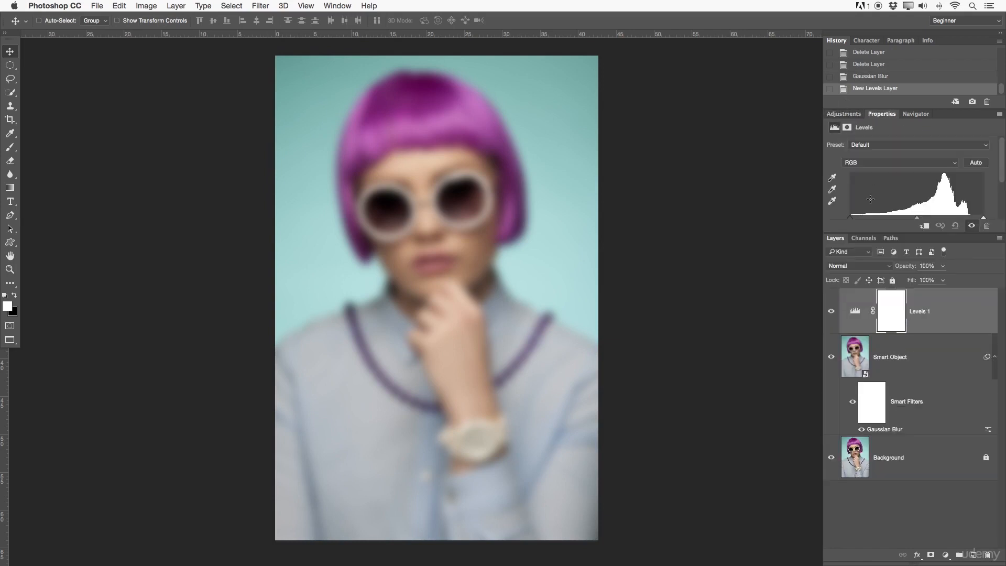
pyautogui.moveTo(855, 220); pyautogui.dragTo(875, 219)
# Step: Add a Hue/Saturation adjustment layer and set the hue to +26
pyautogui.click(841, 113)
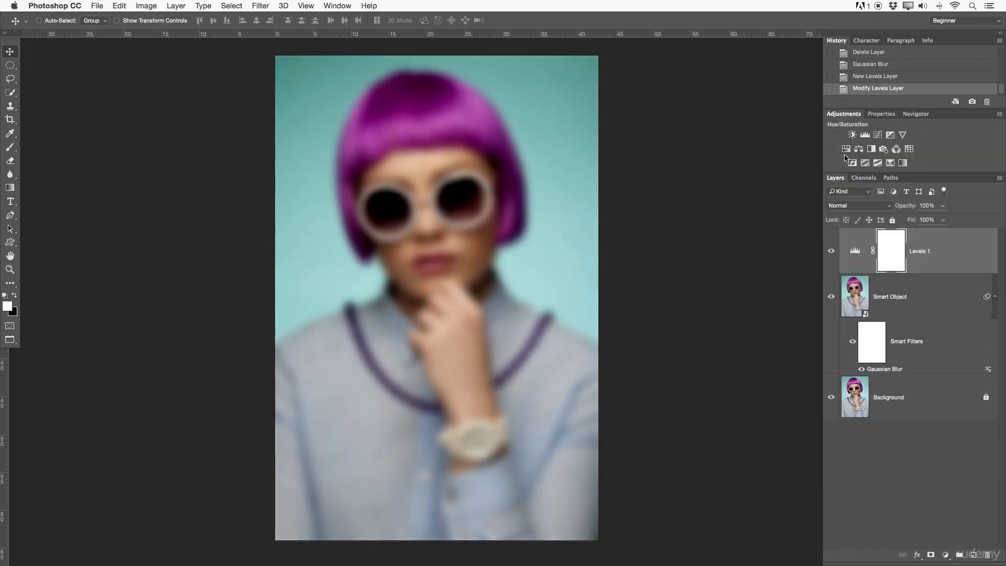
pyautogui.click(843, 153)
pyautogui.moveTo(910, 183); pyautogui.dragTo(930, 183)
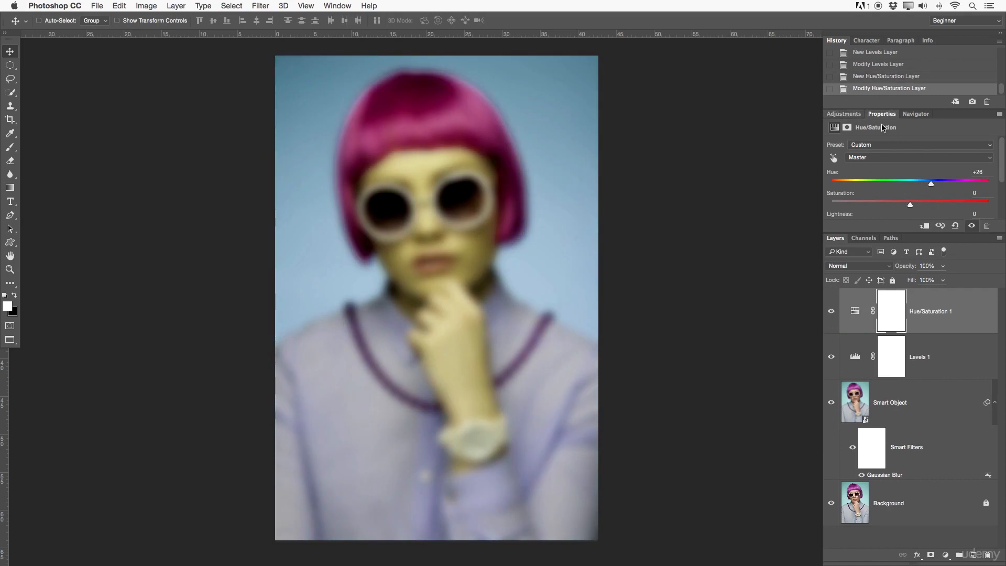
# Step: Add a Curves adjustment layer and drag a point on the curve upward to brighten
pyautogui.click(843, 113)
pyautogui.click(886, 138)
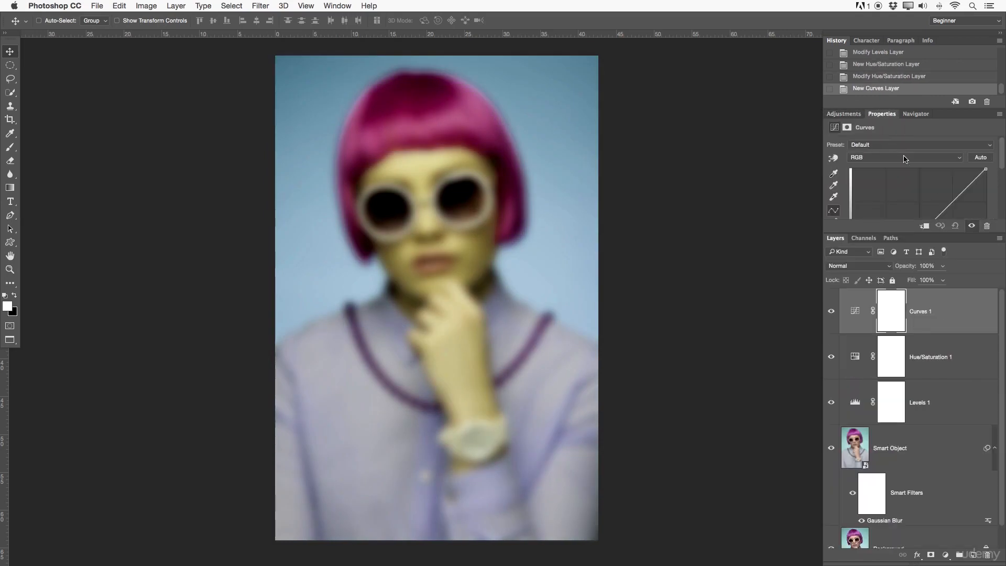
pyautogui.moveTo(951, 194); pyautogui.dragTo(939, 188)
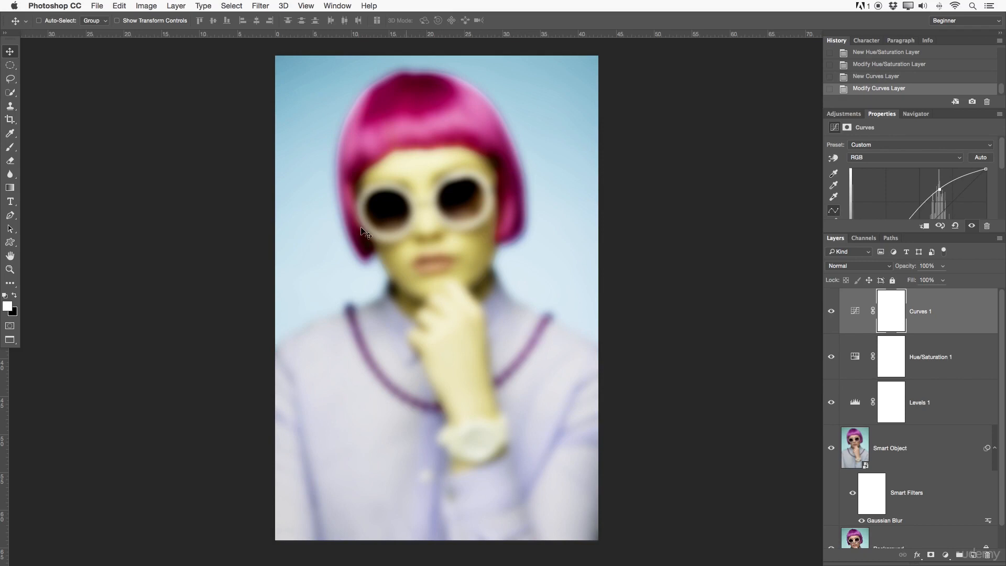
# Step: Toggle the Smart Object layer's smart filters off and on to compare the image with and without the blur
pyautogui.click(996, 448)
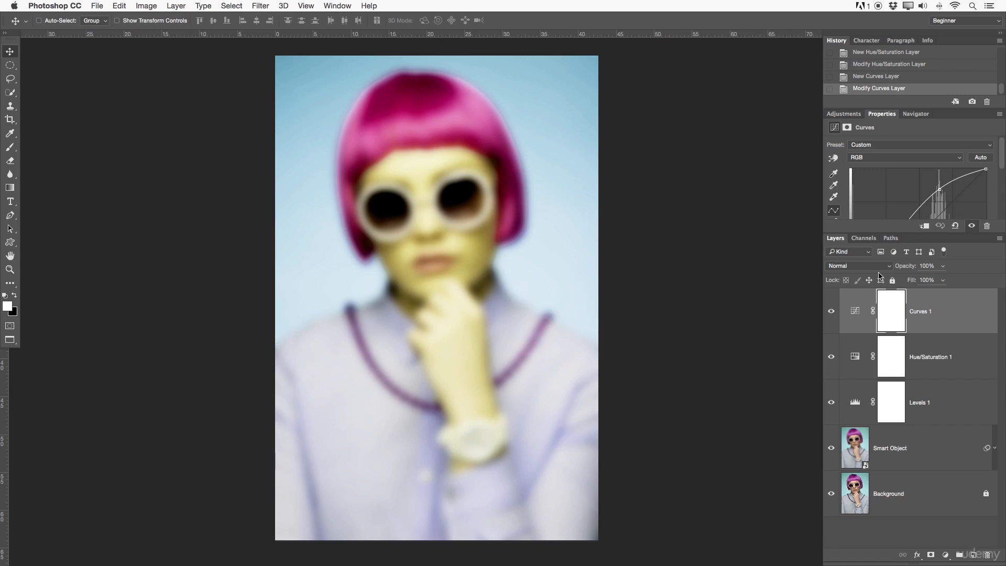
pyautogui.click(949, 443)
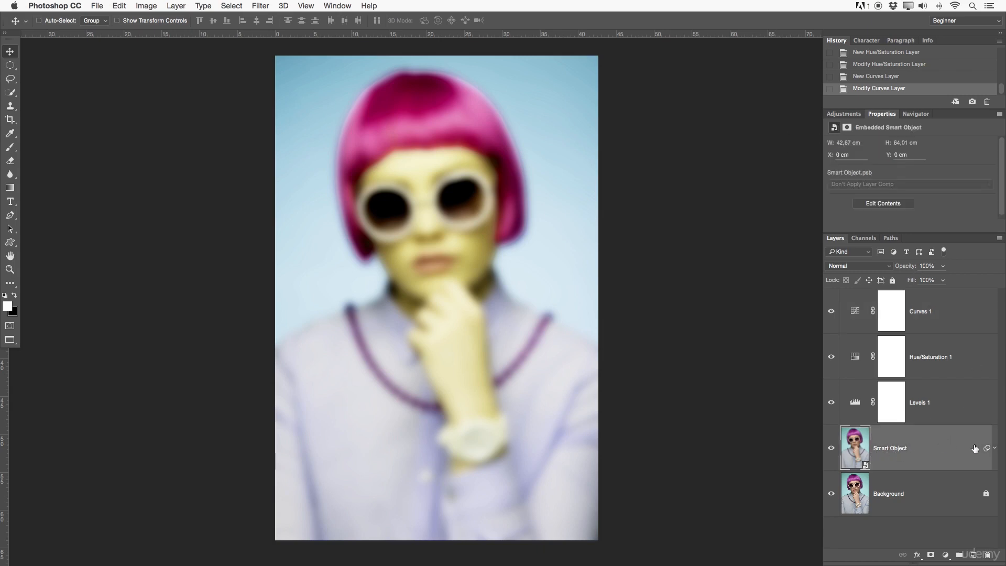
pyautogui.click(995, 449)
pyautogui.scroll(-1, 992, 442)
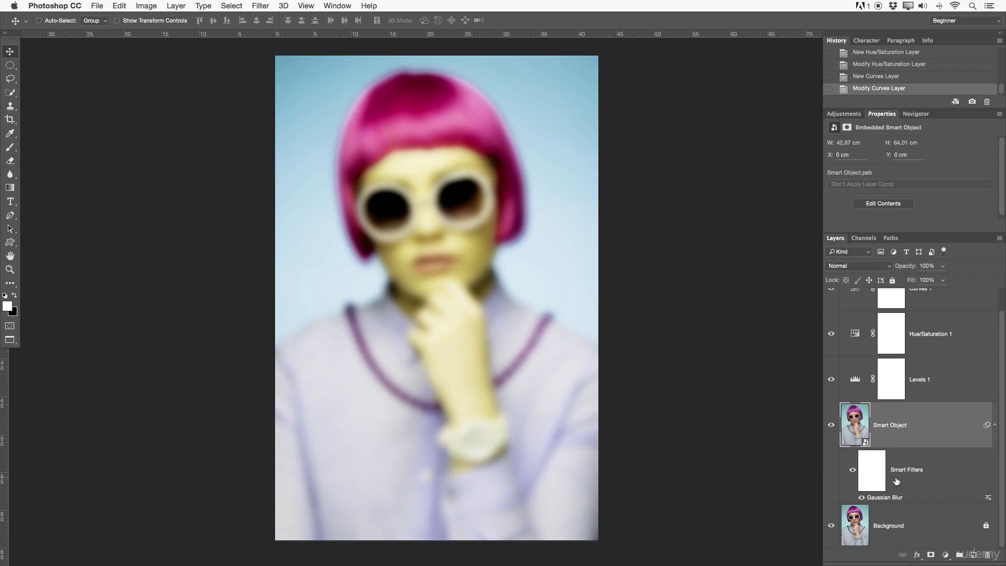
pyautogui.click(853, 471)
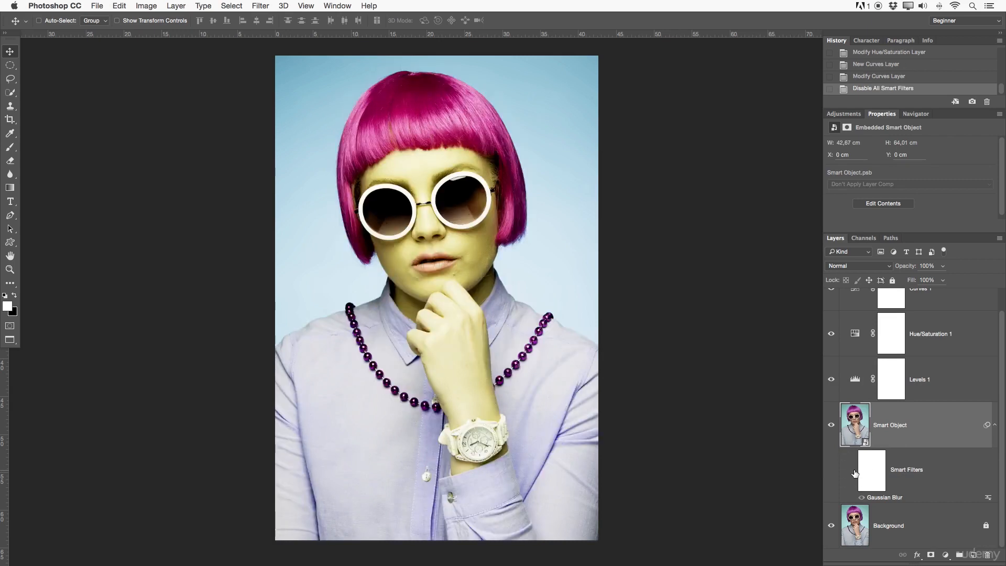
pyautogui.click(854, 472)
pyautogui.click(854, 472)
pyautogui.click(854, 472)
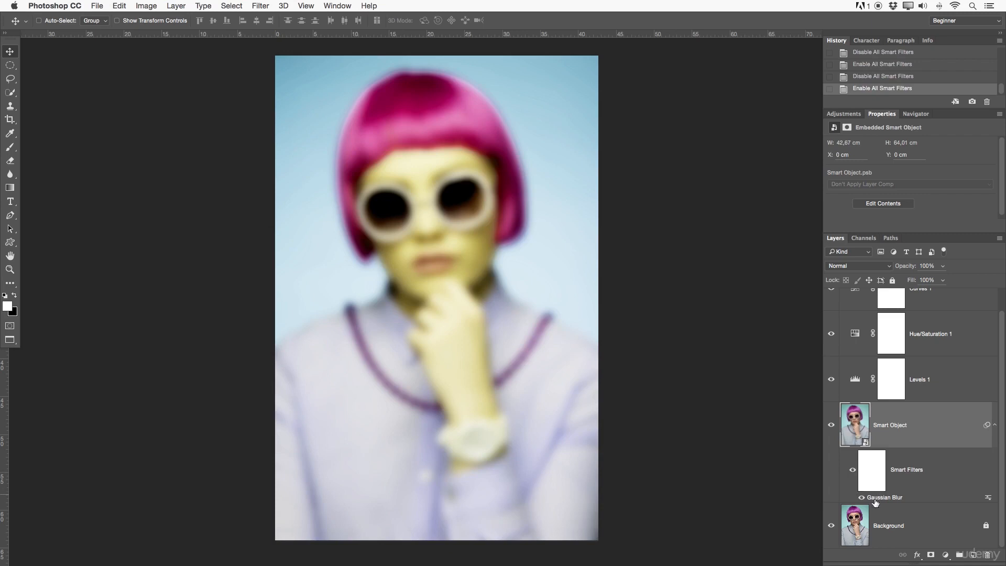
# Step: Reopen the Gaussian Blur smart filter and reduce its radius to 1,2 pixels
pyautogui.doubleClick(897, 498)
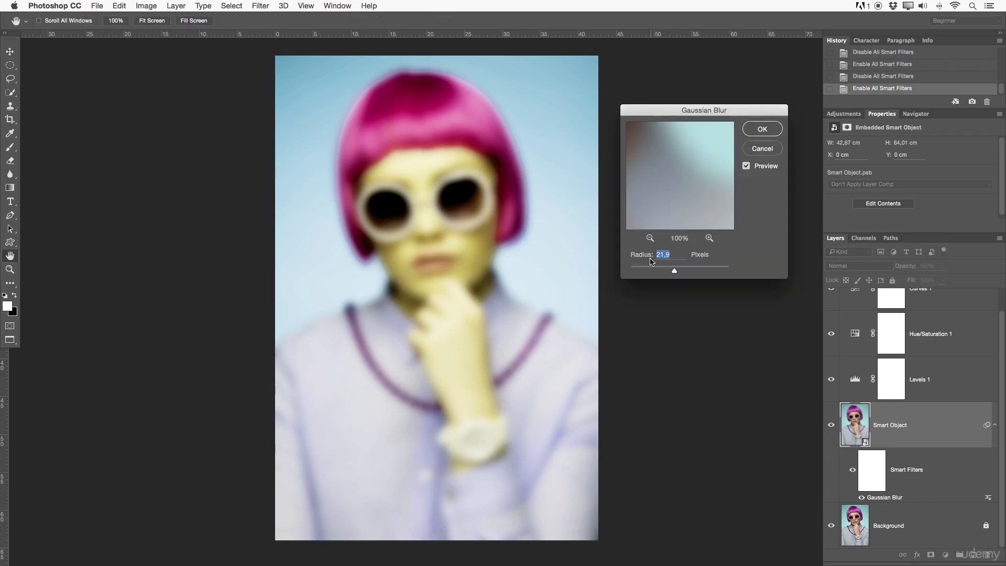
pyautogui.moveTo(674, 271); pyautogui.dragTo(636, 272)
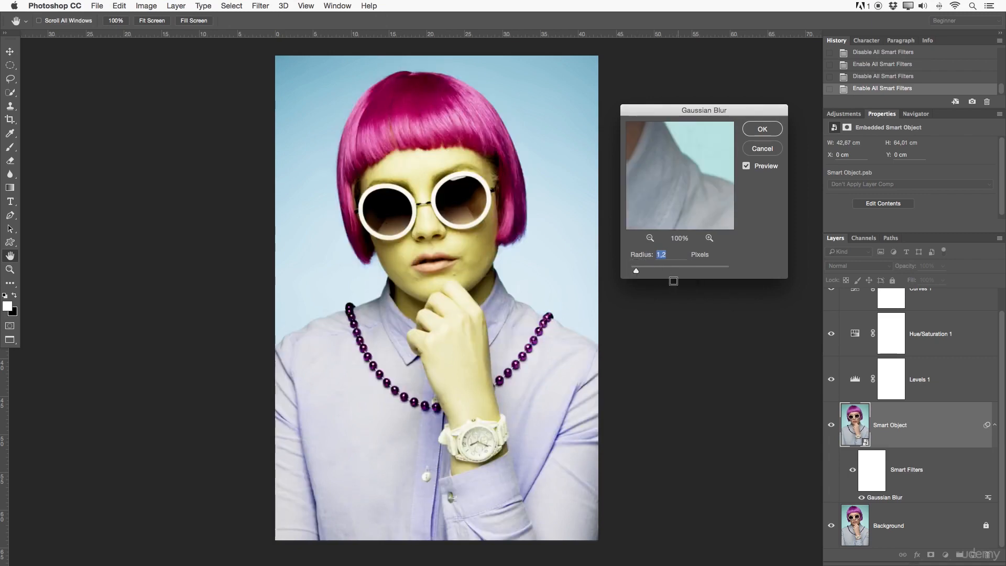
pyautogui.click(760, 130)
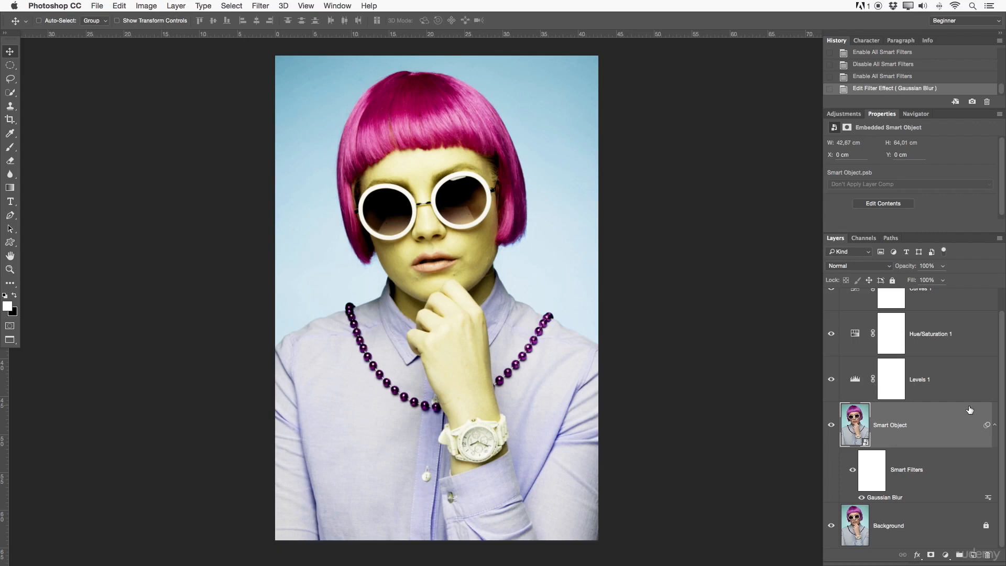
# Step: Delete the Curves, Hue/Saturation and Levels adjustment layers
pyautogui.click(995, 421)
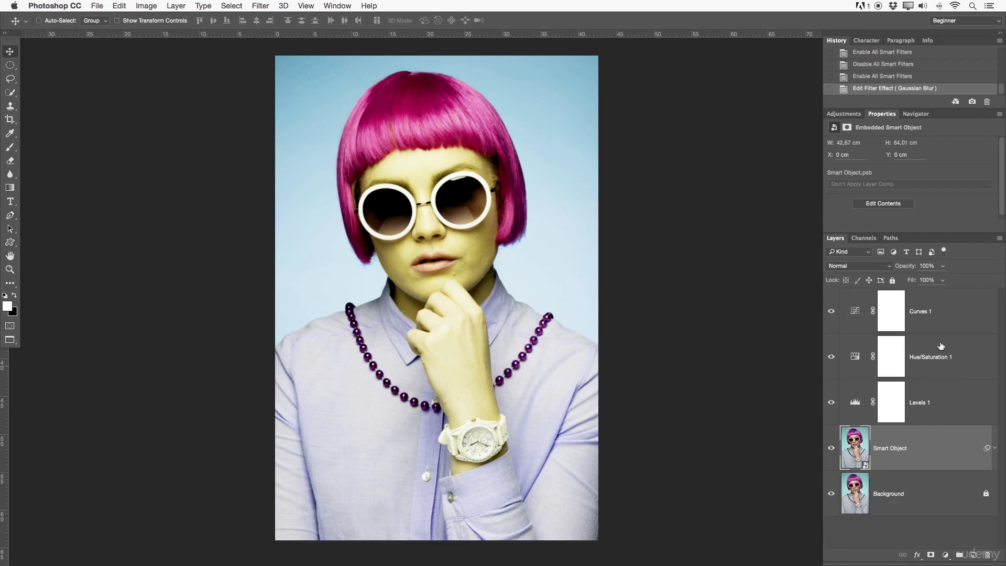
pyautogui.click(949, 313)
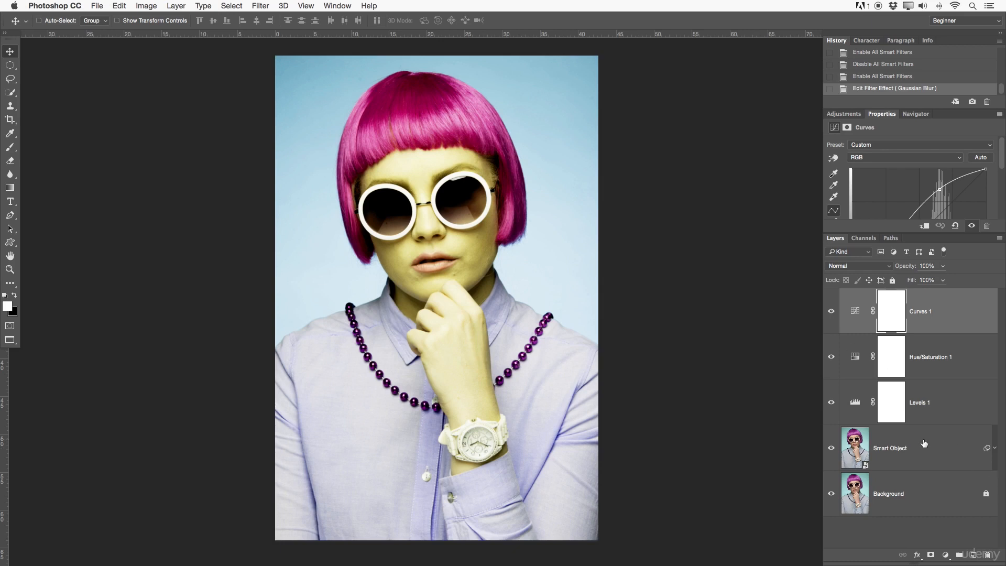
pyautogui.press('BackSpace')
pyautogui.press('BackSpace')
pyautogui.press('BackSpace')
pyautogui.click(921, 318)
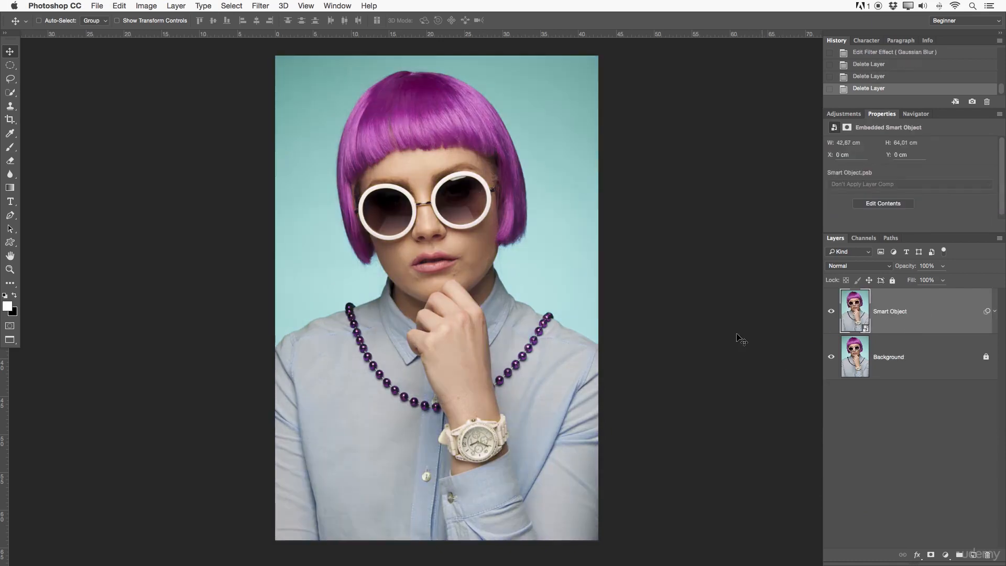
# Step: Delete the Smart Object layer and undo the deletion, twice
pyautogui.press('f')
pyautogui.press('f')
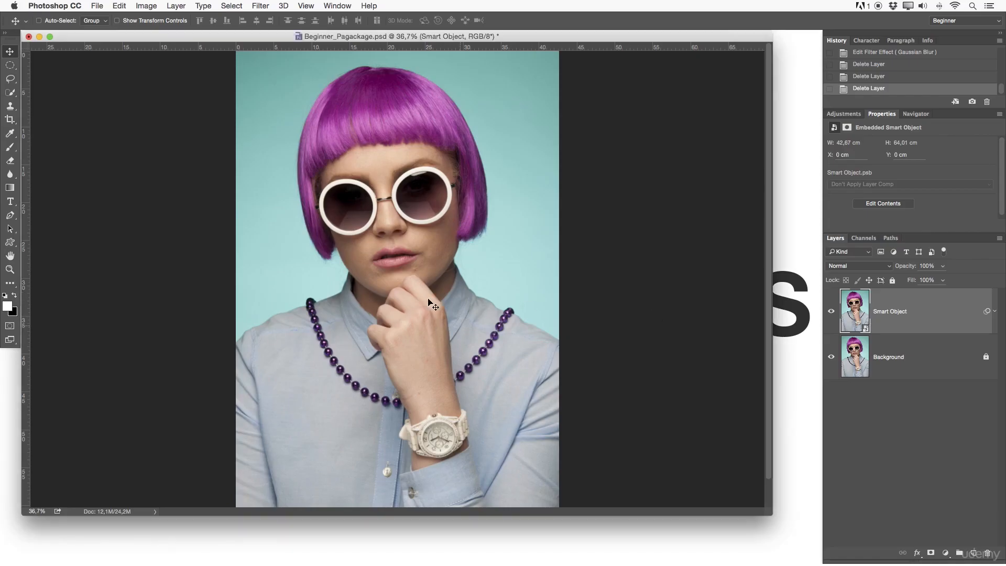
pyautogui.click(113, 511)
pyautogui.press('BackSpace')
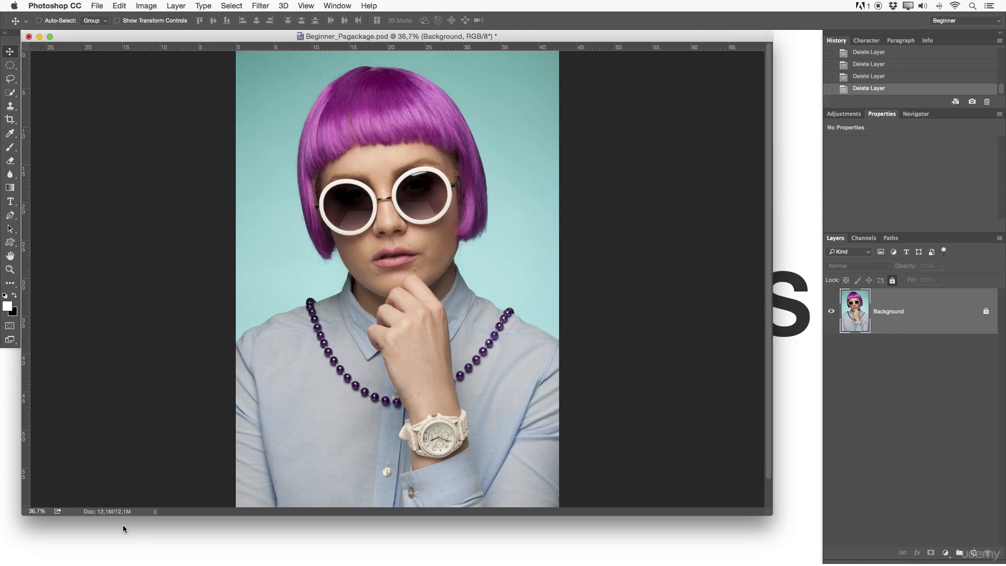
pyautogui.press('super+z')
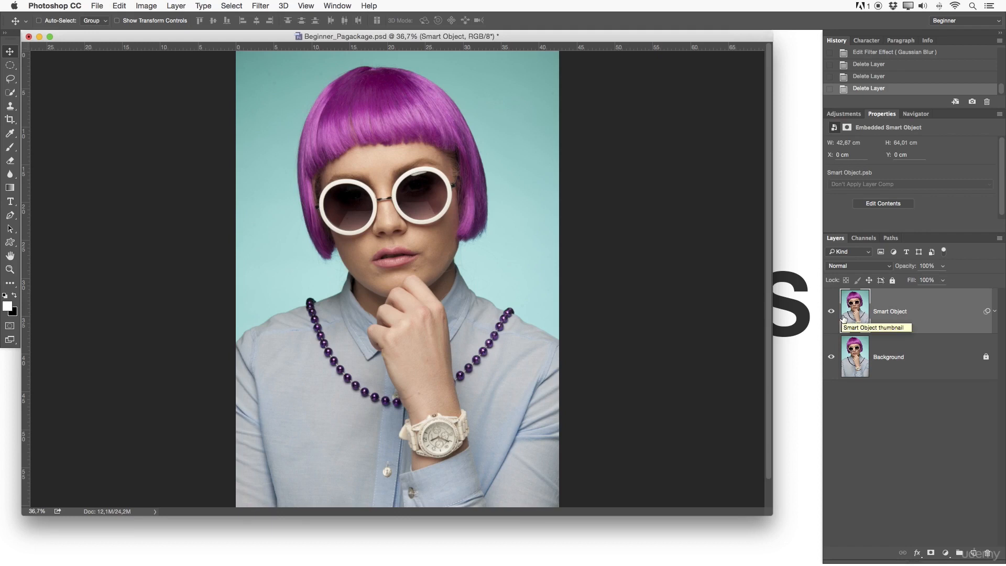
pyautogui.press('Delete')
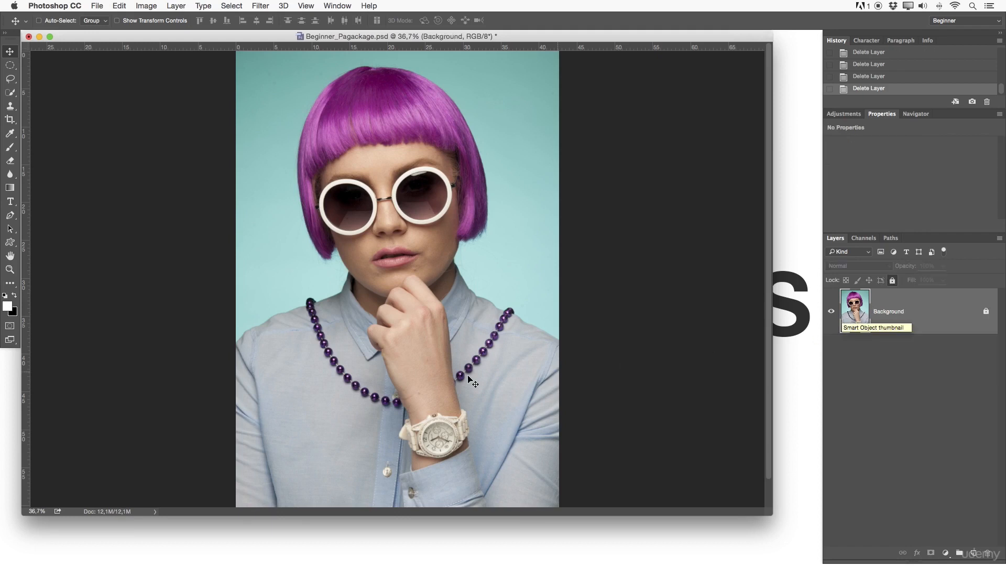
pyautogui.press('super+z')
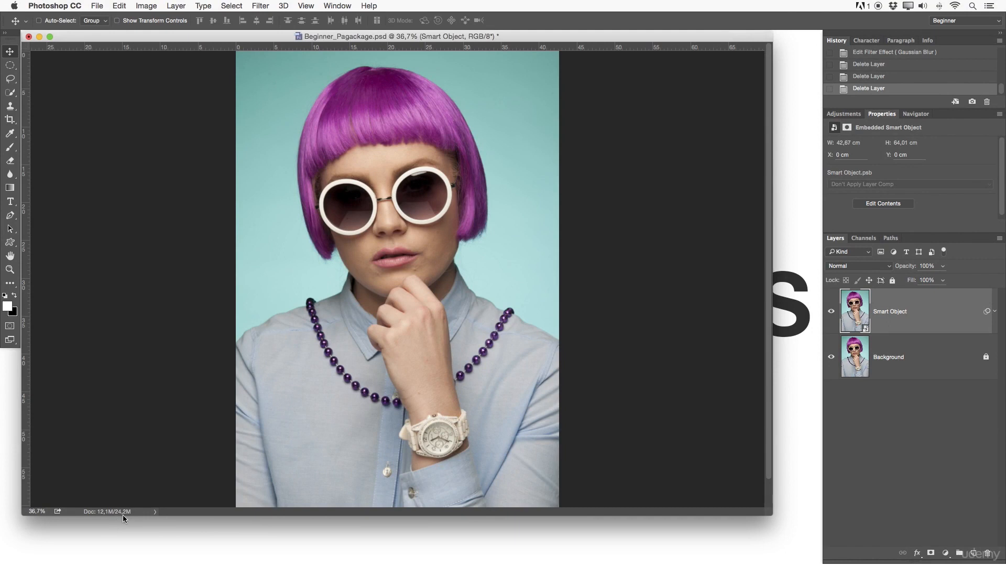
# Step: Add a red Color Overlay layer style in Difference mode to the Smart Object layer
pyautogui.press('f')
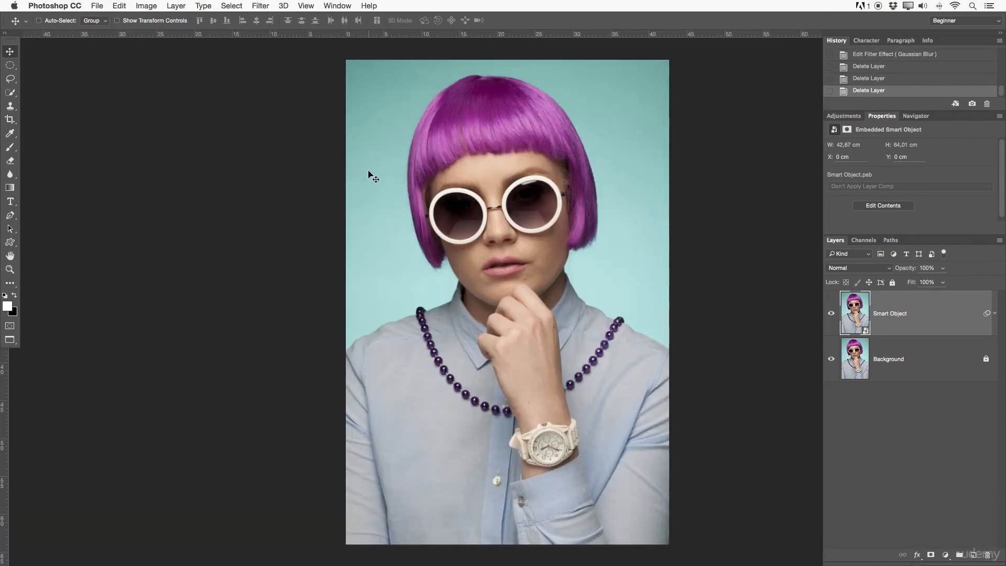
pyautogui.hscroll(3, 377, 157)
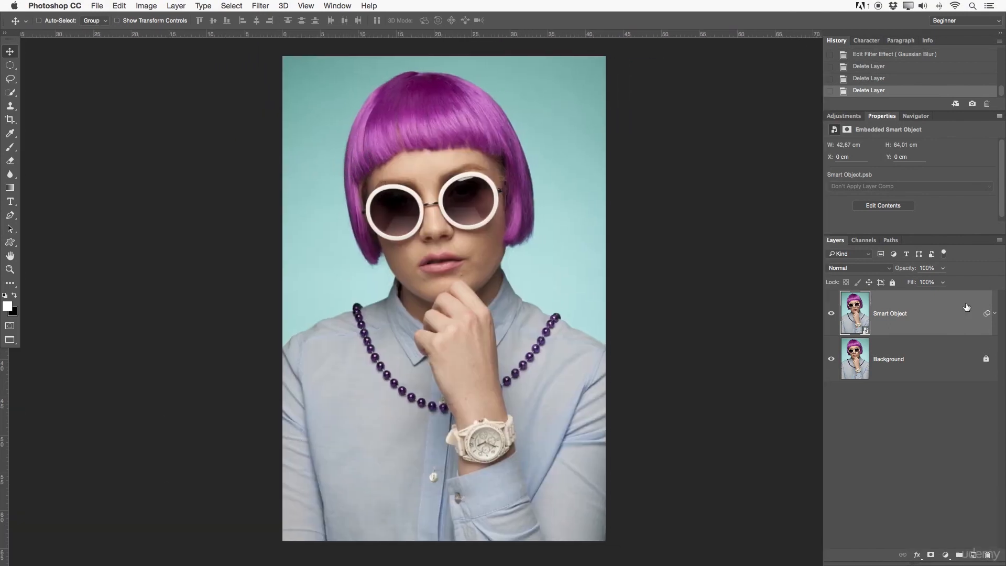
pyautogui.doubleClick(927, 314)
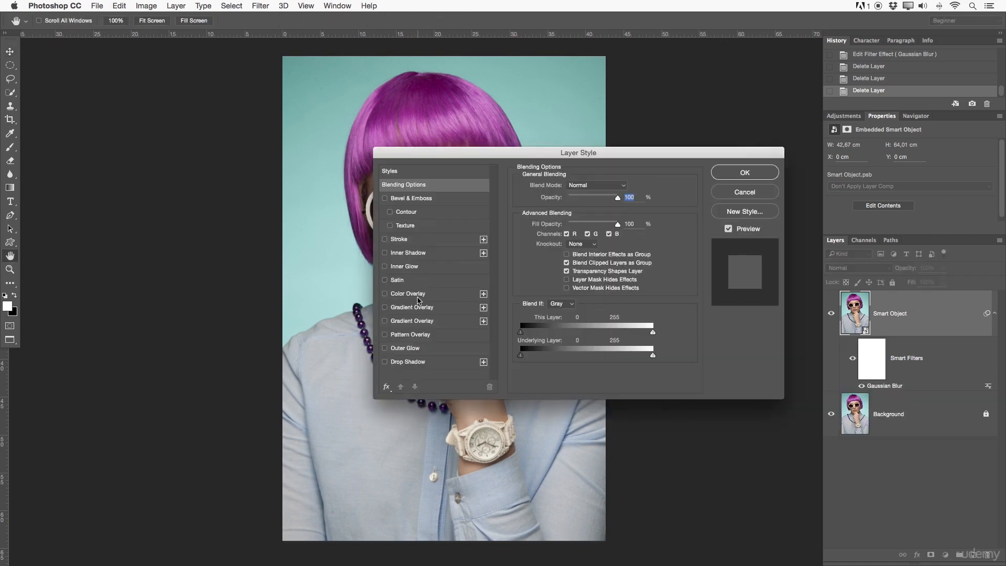
pyautogui.click(399, 294)
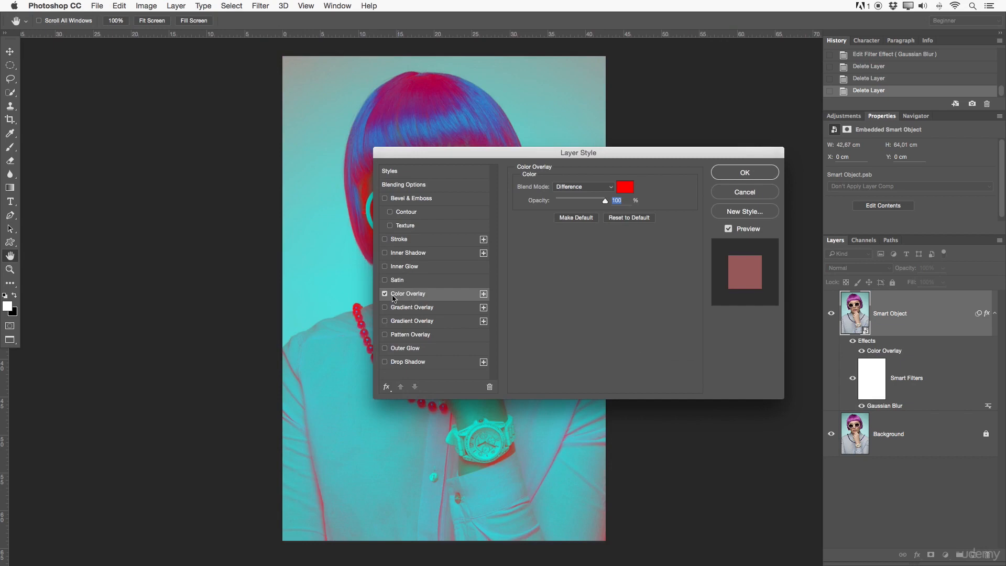
pyautogui.click(732, 174)
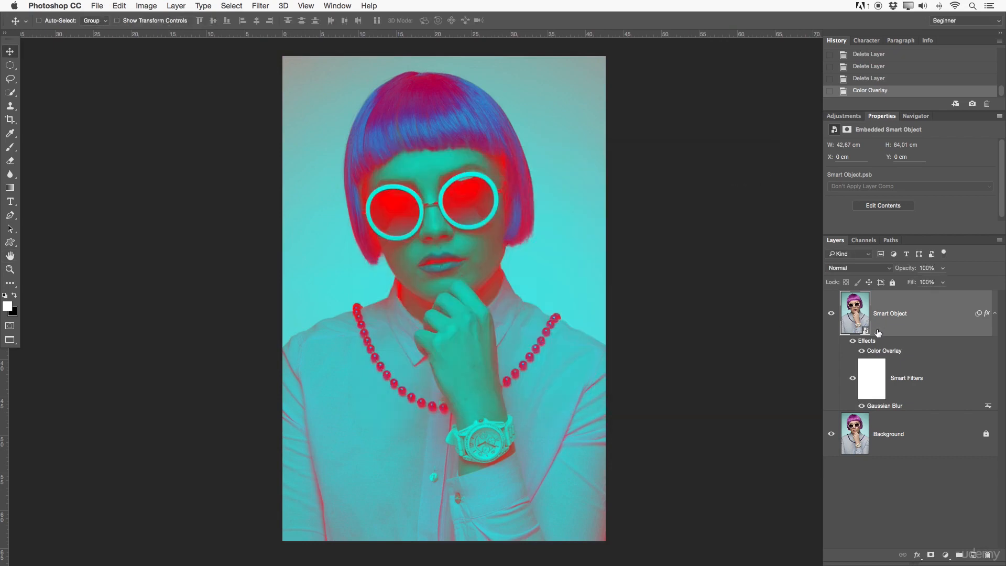